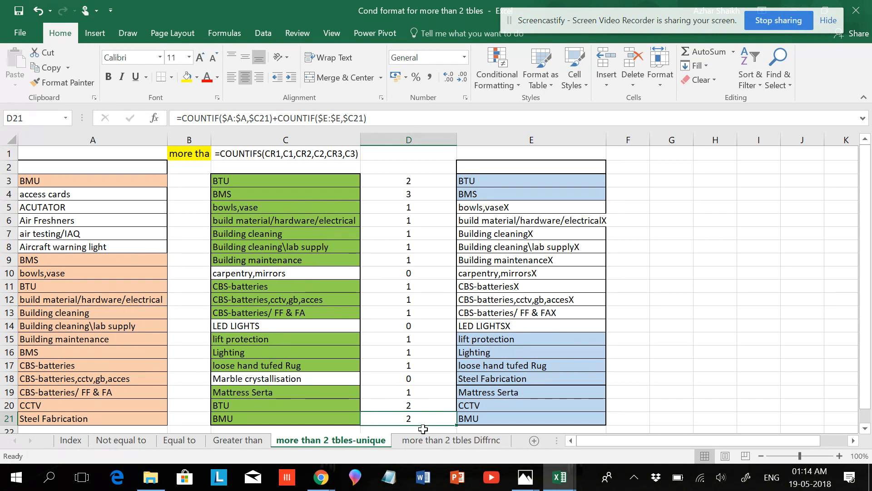
- Compare the highlighted entries on the "more than 2 tbles-unique" and "more than 2 tbles Diffrnc" sheets
click(411, 440)
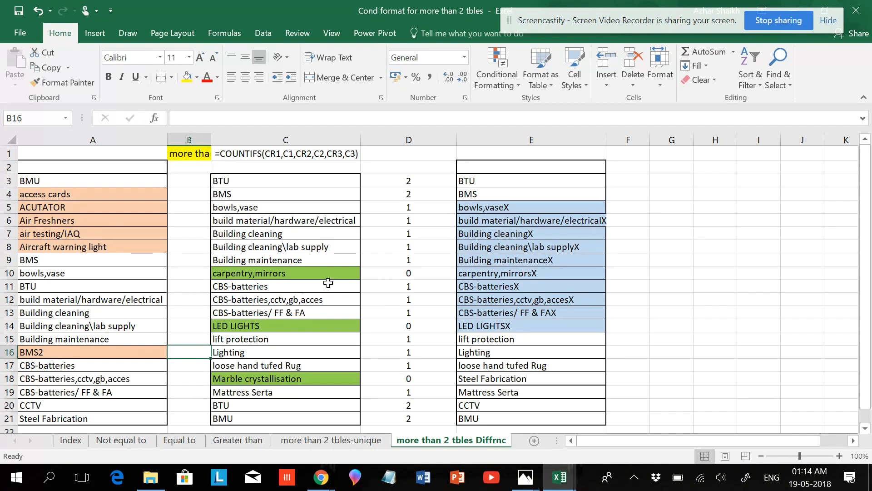
drag(509, 208, 529, 327)
click(369, 446)
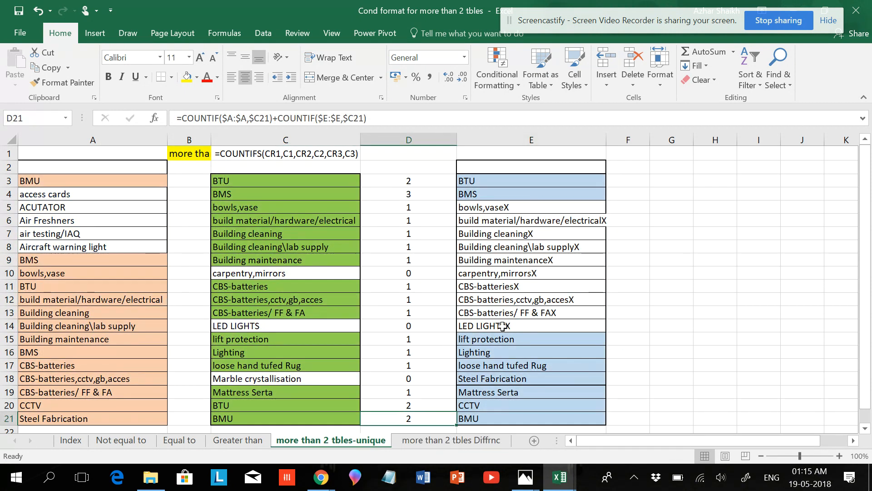
click(73, 182)
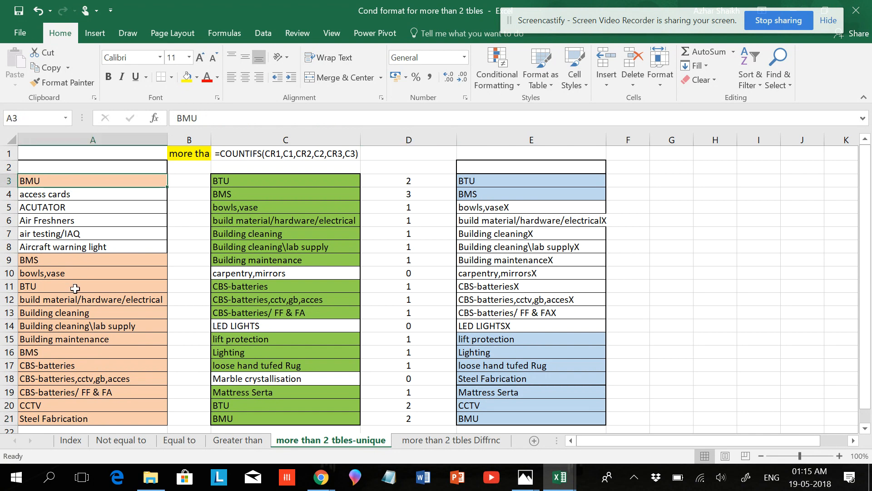
drag(78, 260, 89, 406)
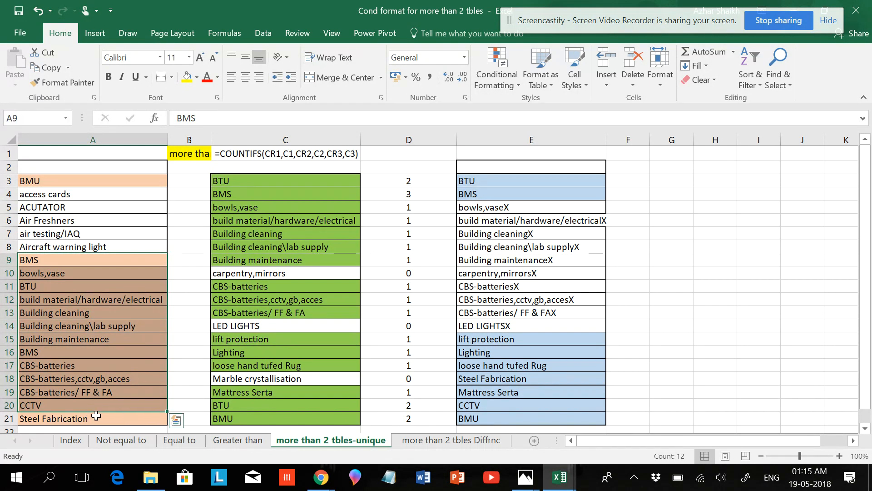
click(422, 440)
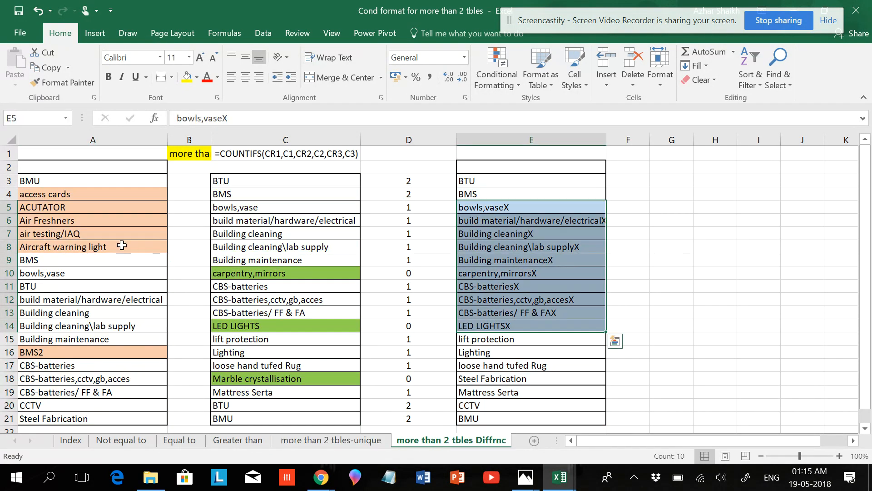
click(325, 441)
click(483, 443)
click(370, 440)
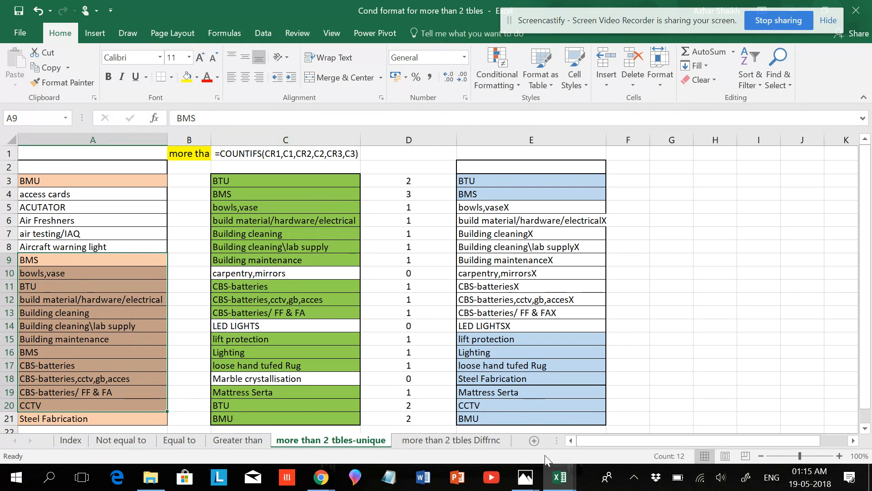
- Switch to the workbook "Cformat with relt cell ref& sheet to sheet"
click(559, 476)
click(596, 435)
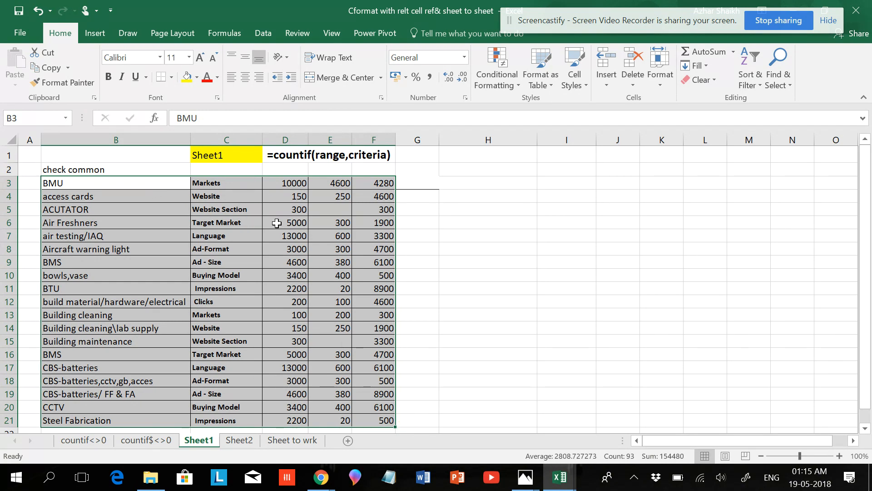
mouse_move(560, 477)
click(504, 434)
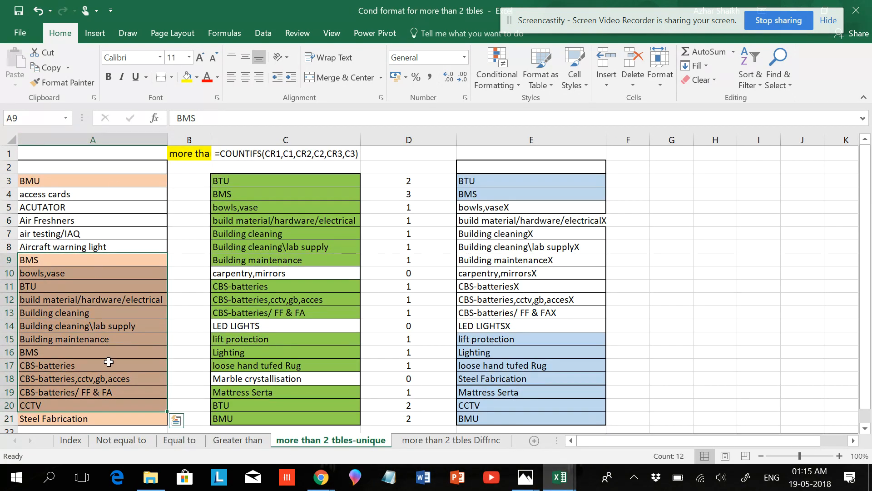
click(559, 477)
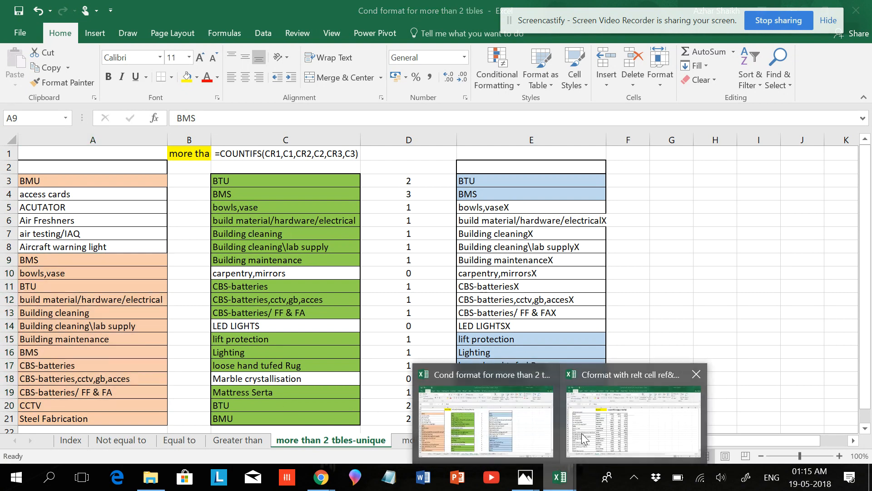
click(601, 432)
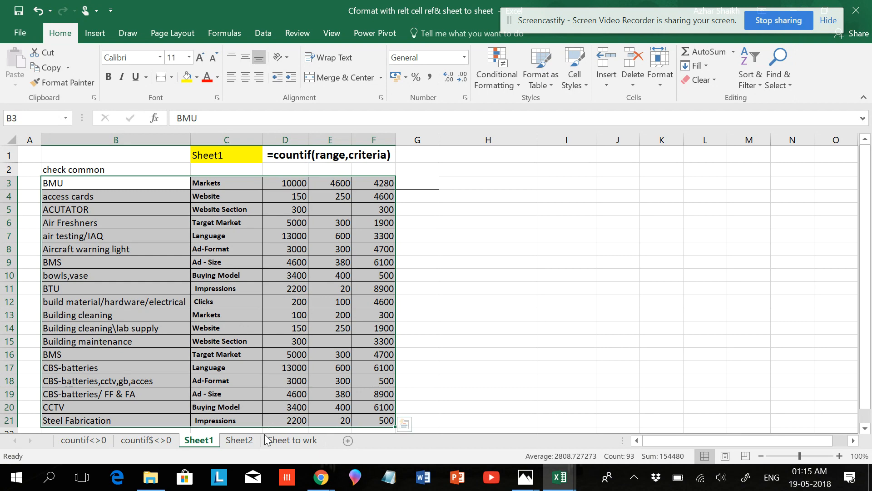
- Examine the item lists in column B of Sheet1 and Sheet2 and compare them
click(237, 441)
click(193, 442)
click(234, 440)
click(201, 441)
drag(163, 180, 132, 418)
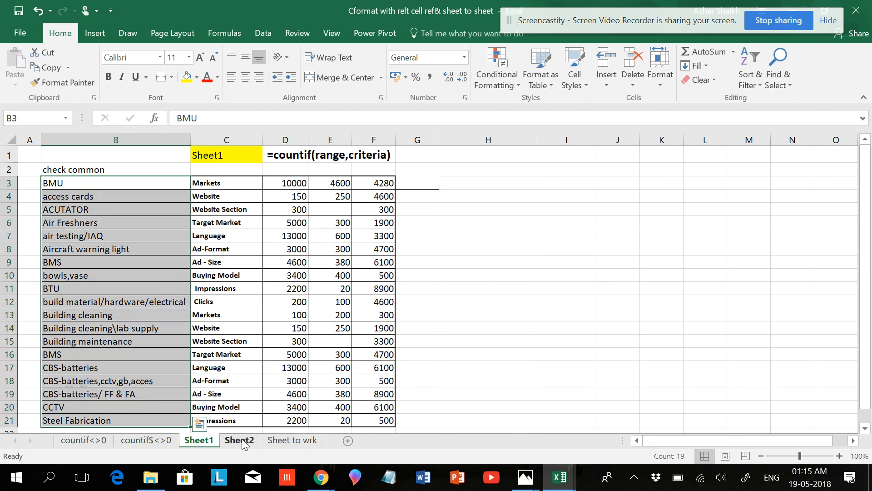
click(238, 440)
drag(146, 157, 147, 418)
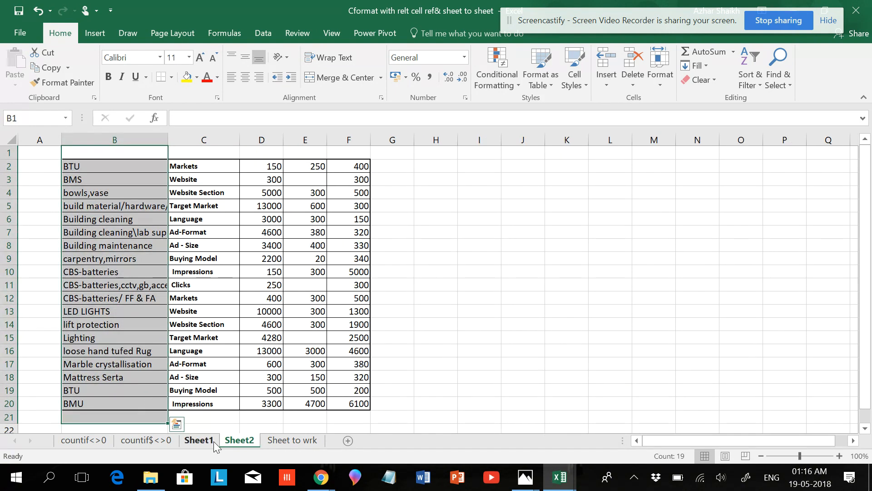
click(209, 439)
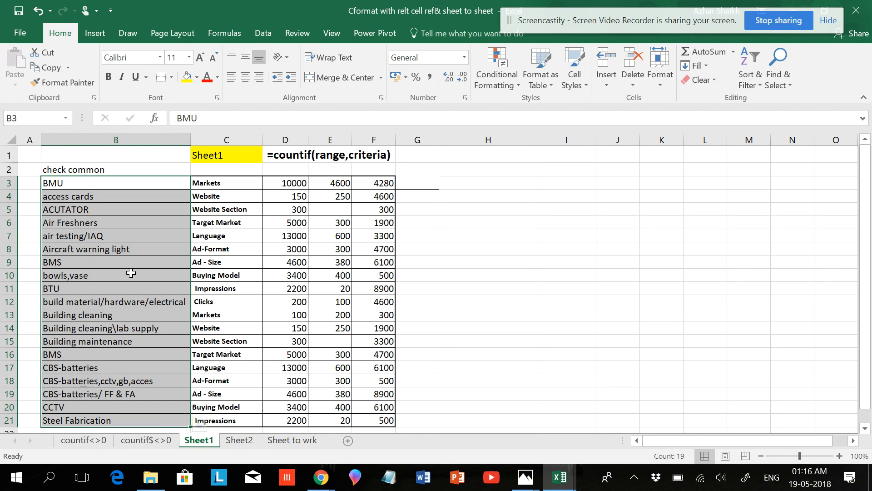
click(233, 440)
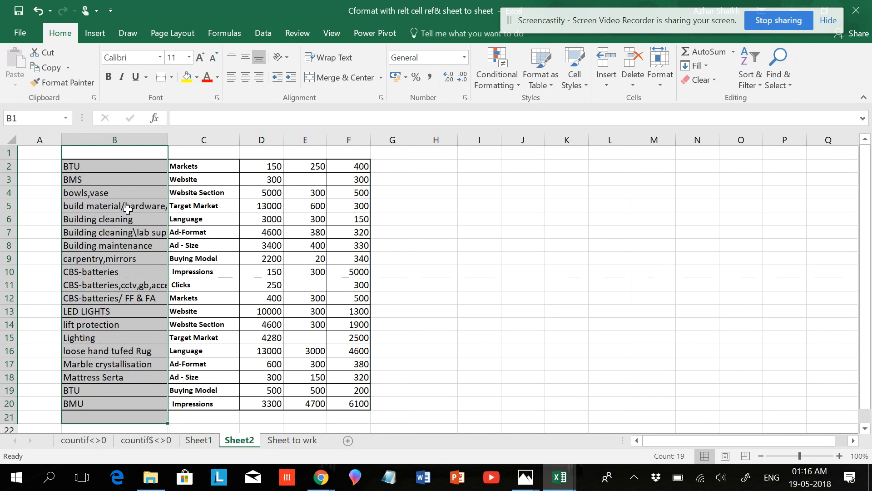
click(198, 440)
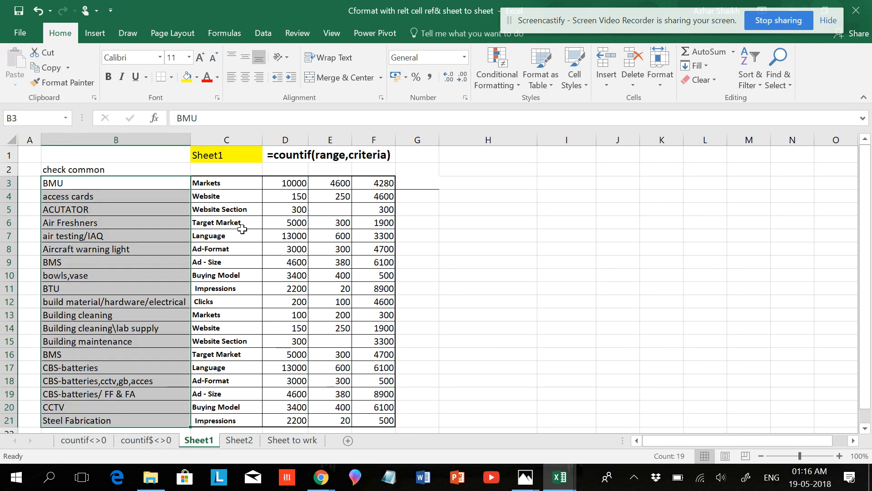
- Create a formula-based conditional formatting rule for B3:B21 on Sheet1, beginning its formula with =countif(
drag(167, 183, 181, 423)
click(242, 439)
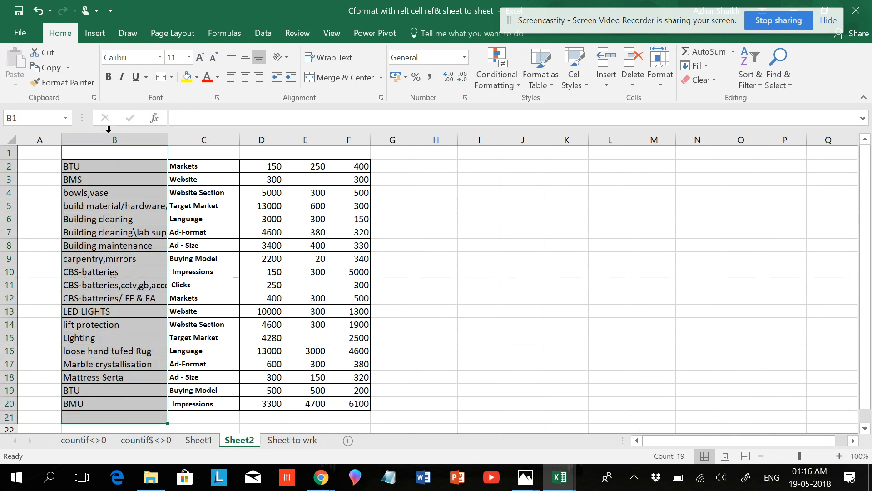
click(198, 440)
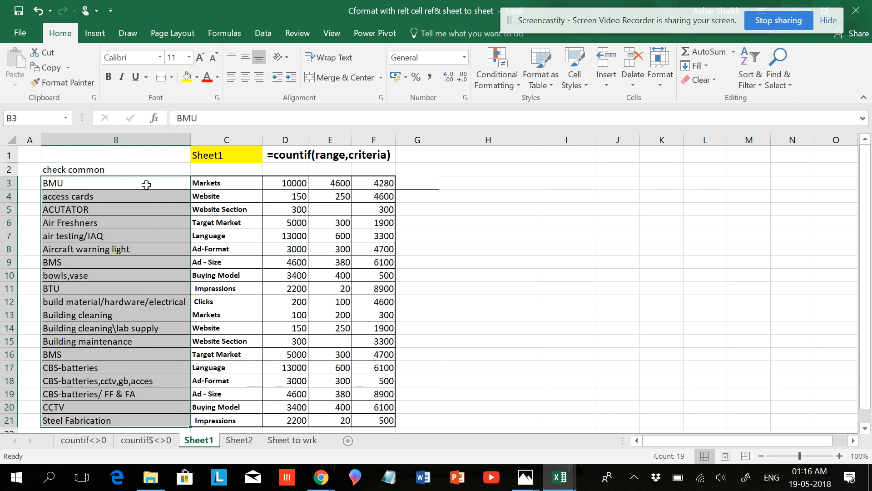
click(481, 86)
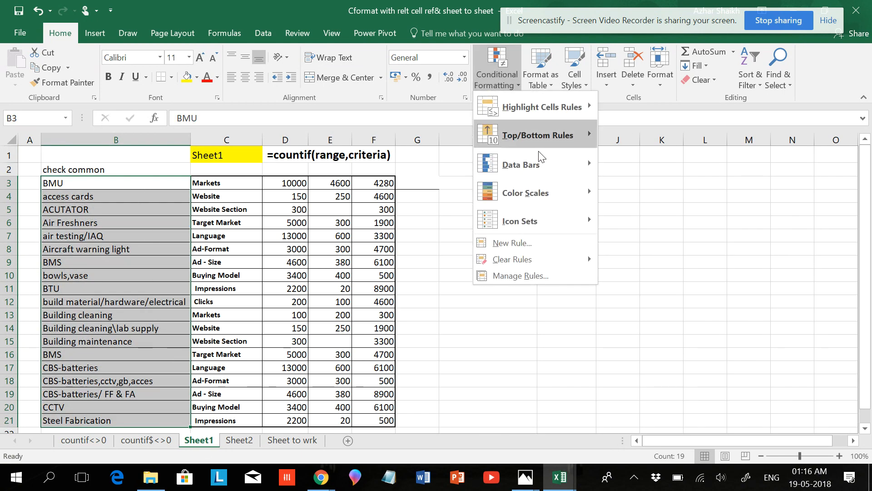
click(511, 246)
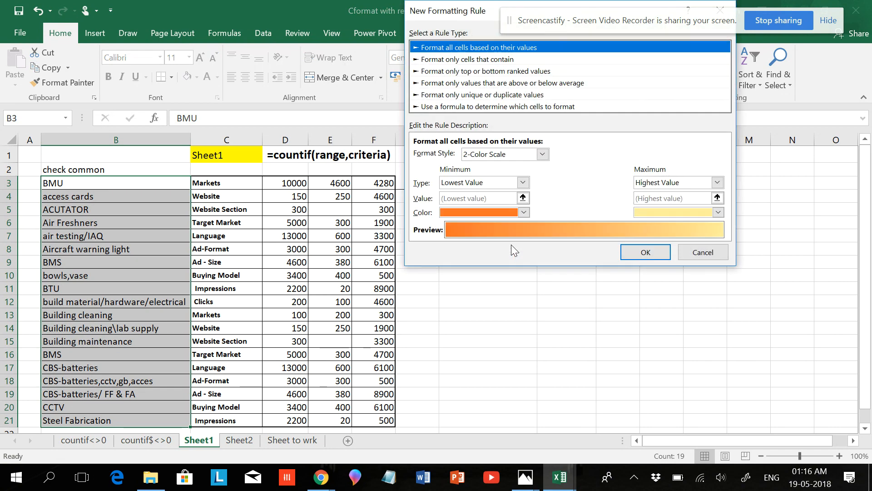
click(482, 107)
click(468, 156)
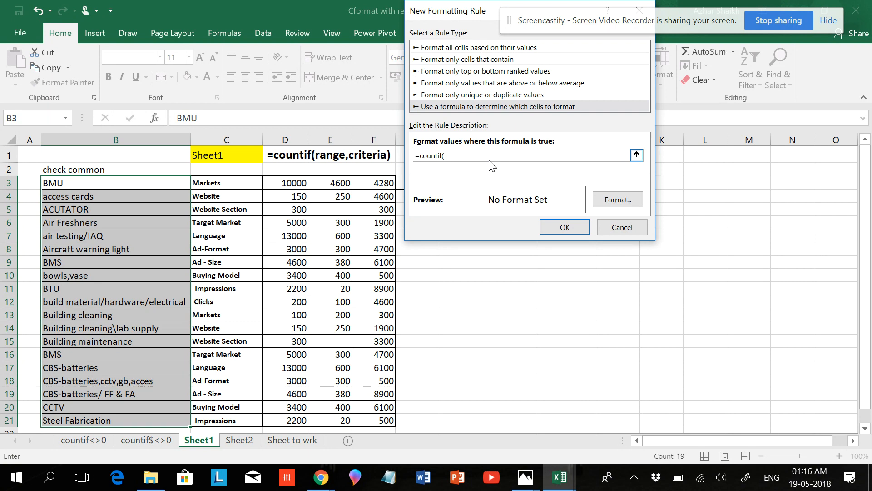
- Set the COUNTIF range in the rule formula to the whole column Sheet2!$B:$B, followed by a comma
click(248, 444)
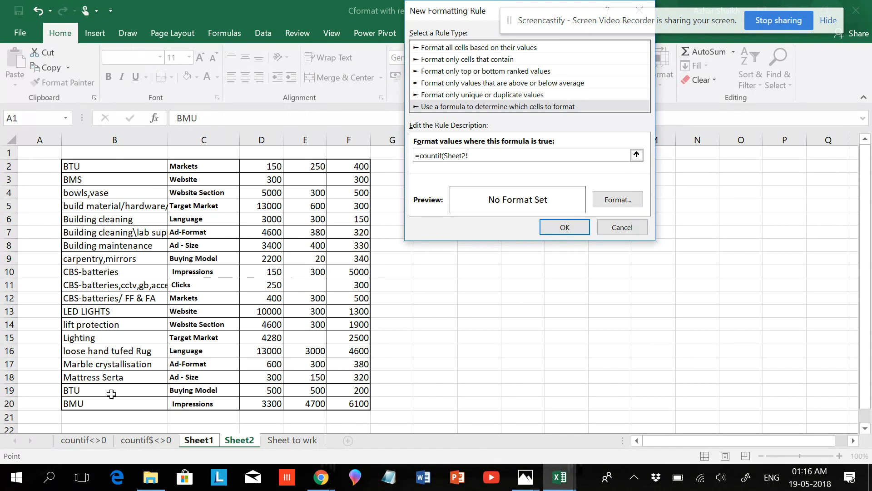
drag(141, 168, 103, 404)
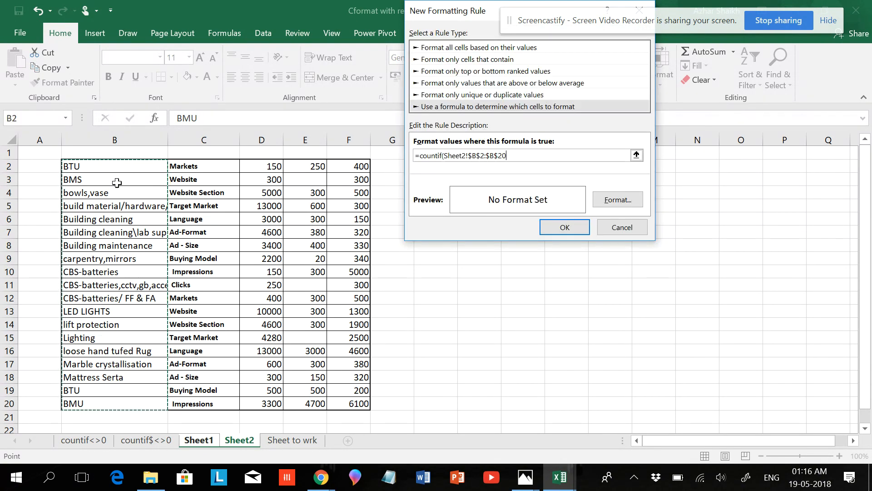
click(122, 135)
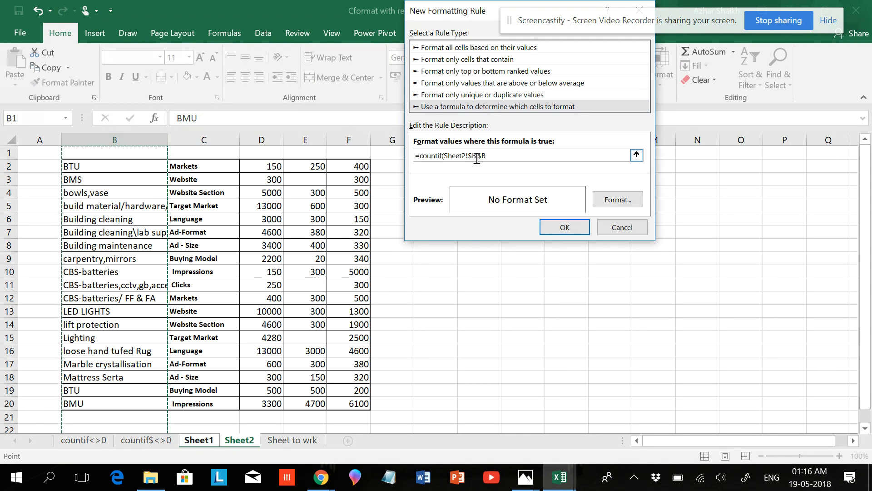
text(,)
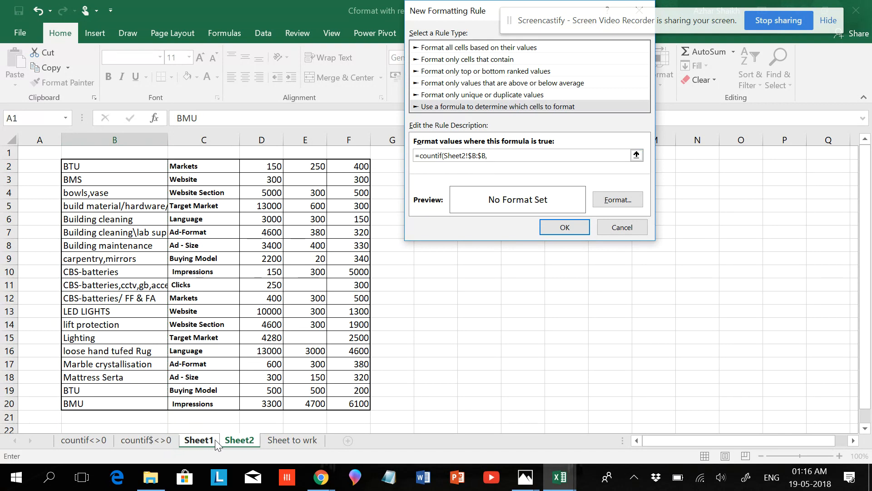
- Complete the rule formula with the row-relative criteria Sheet1!$B3 and a closing parenthesis
click(198, 442)
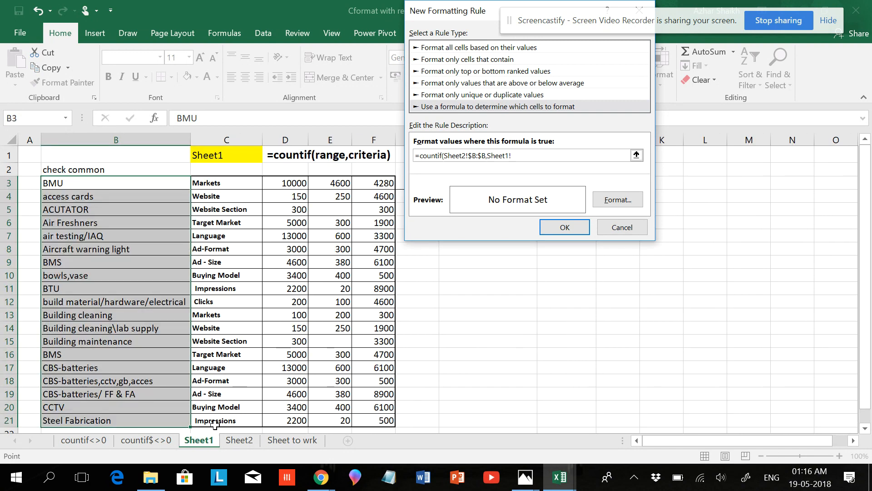
click(144, 184)
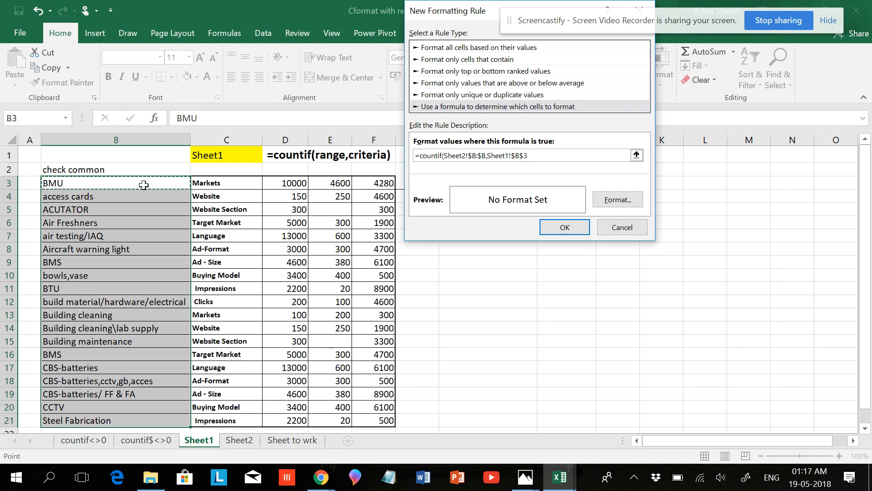
key(F4)
key(F4)
text())
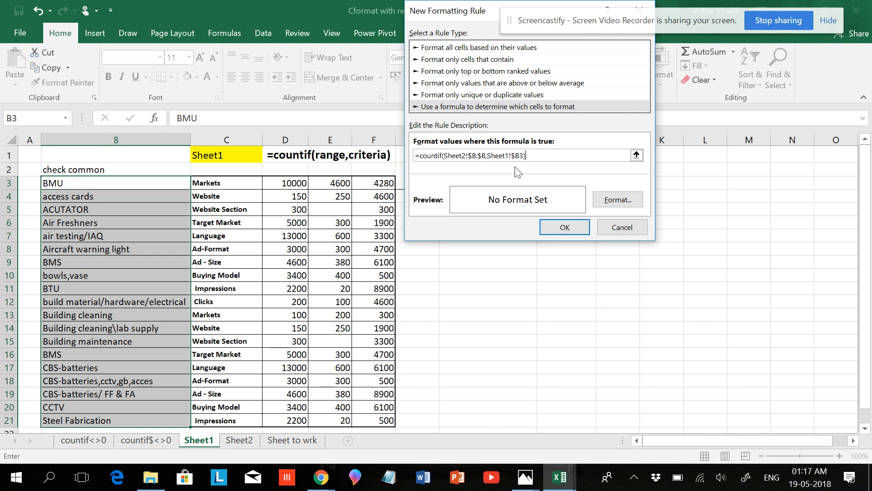
- Give the rule a dark orange fill and apply it to the Sheet1 list
click(604, 203)
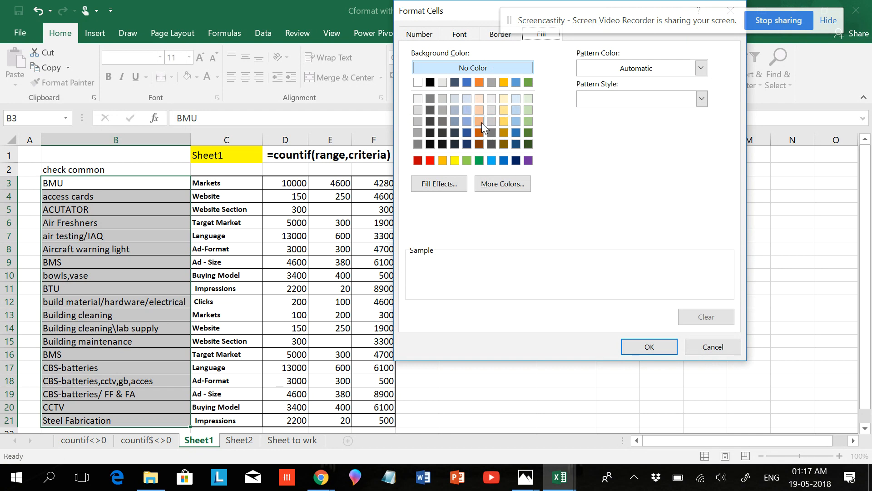
click(481, 122)
click(481, 132)
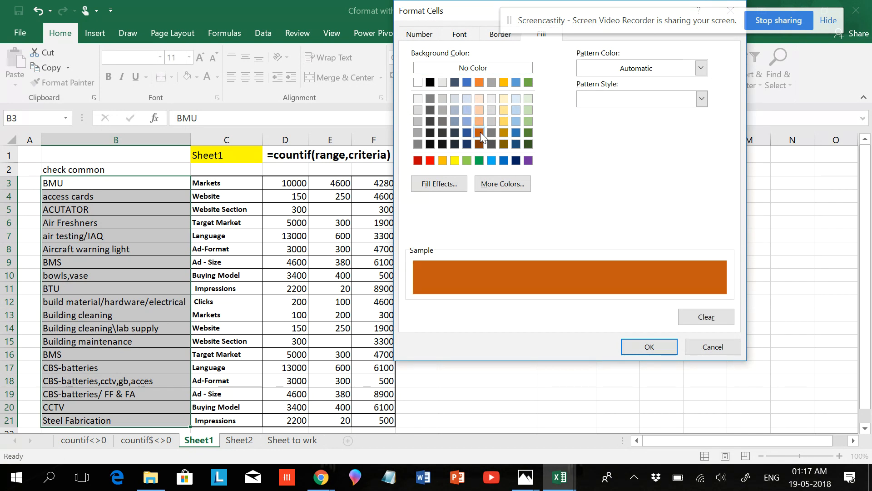
click(639, 348)
click(536, 157)
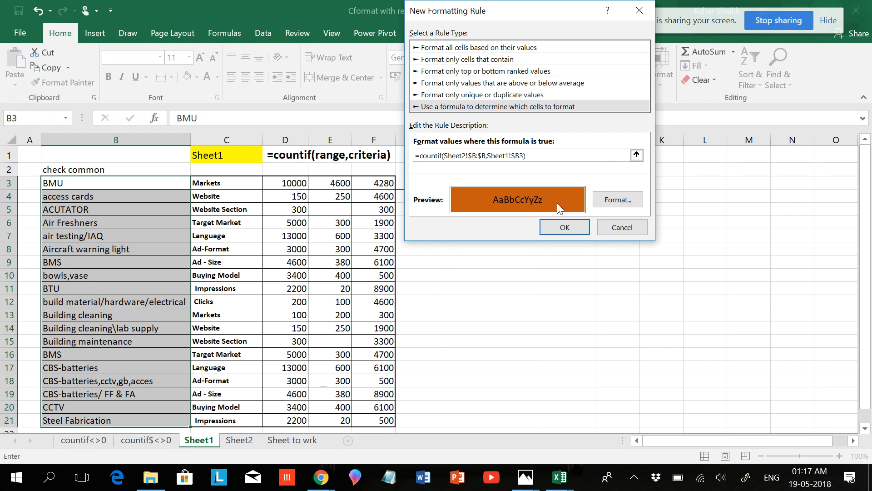
click(562, 228)
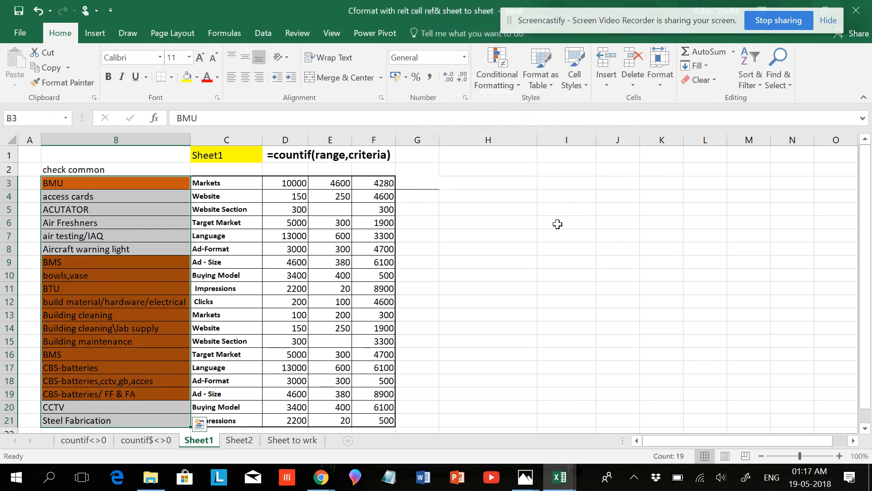
click(566, 260)
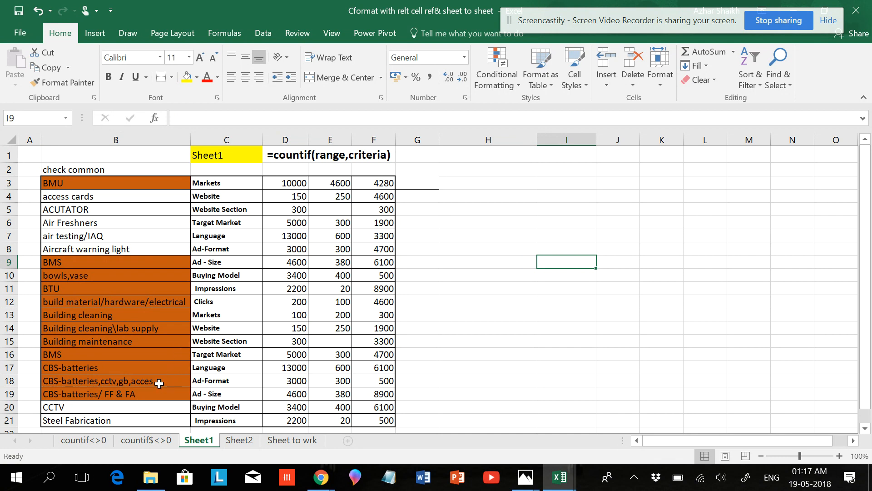
- Create a formula-based conditional formatting rule for B2:B20 on Sheet2, beginning its formula with =COUNTIF(
click(238, 441)
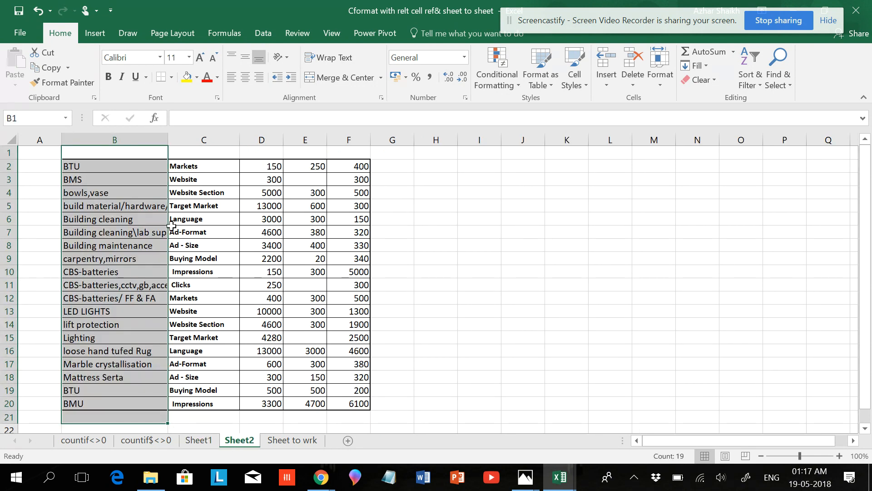
drag(139, 166, 132, 404)
click(486, 83)
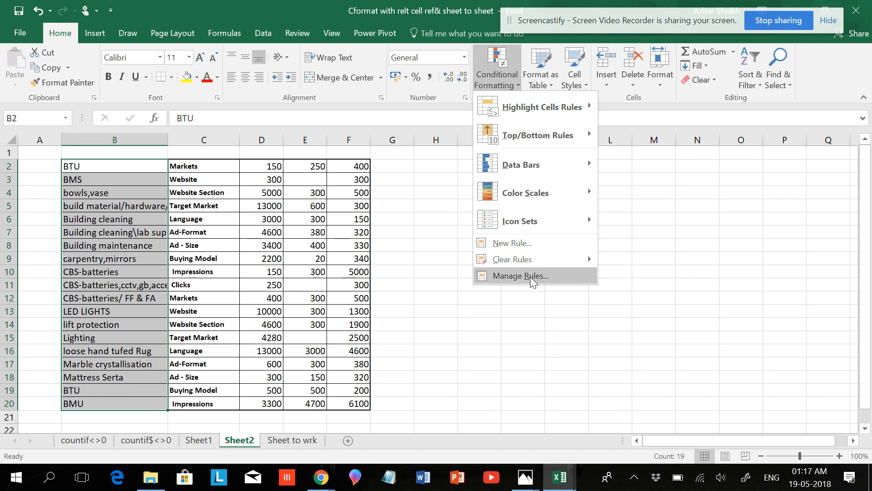
click(529, 243)
click(437, 106)
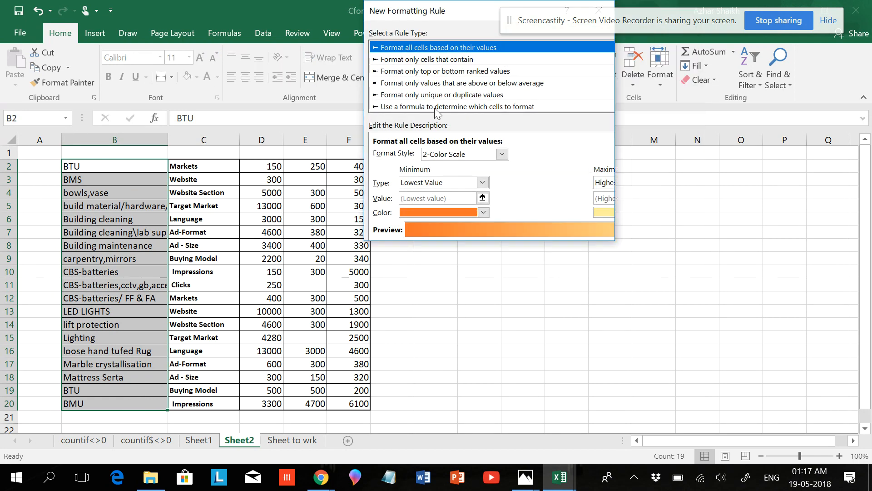
click(440, 159)
text(=)
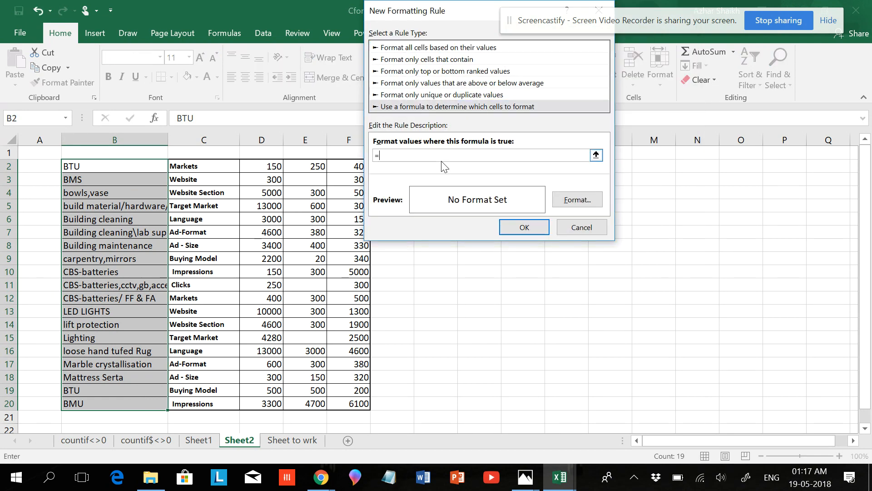
text(CO)
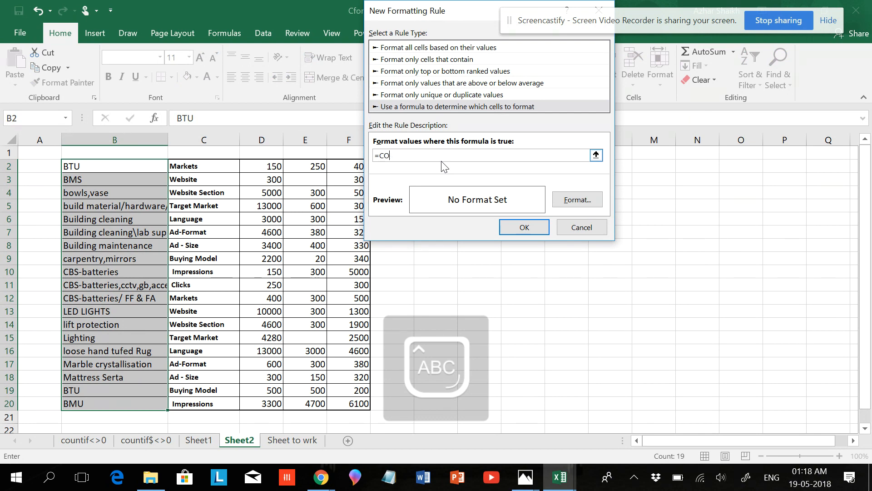
text(UNTIF)
text(()
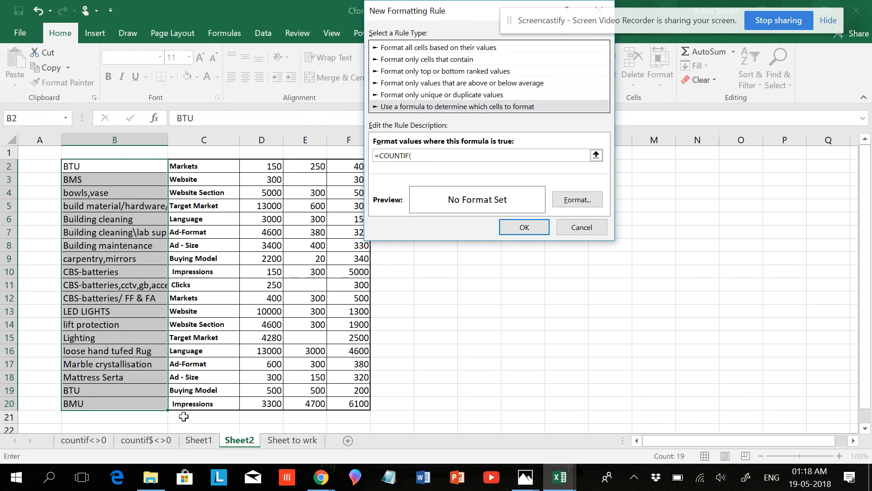
- Set the COUNTIF range in the rule formula to the whole column Sheet1!$B:$B, followed by a comma
click(200, 440)
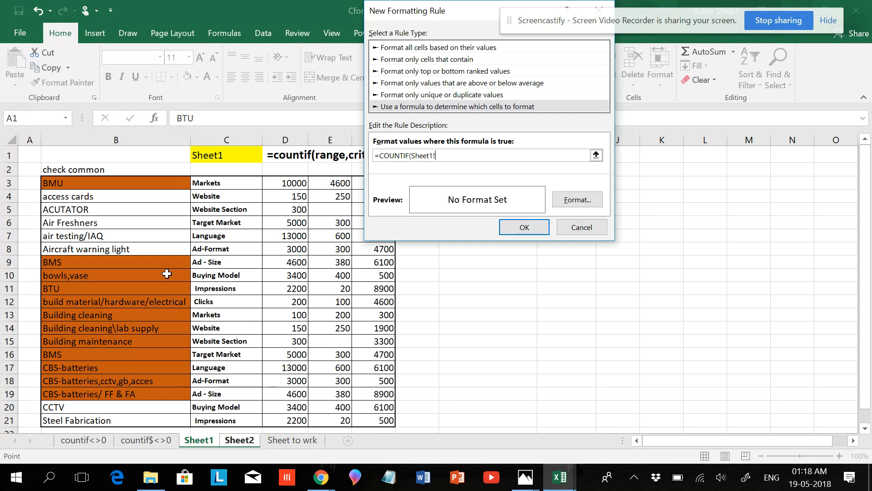
click(144, 140)
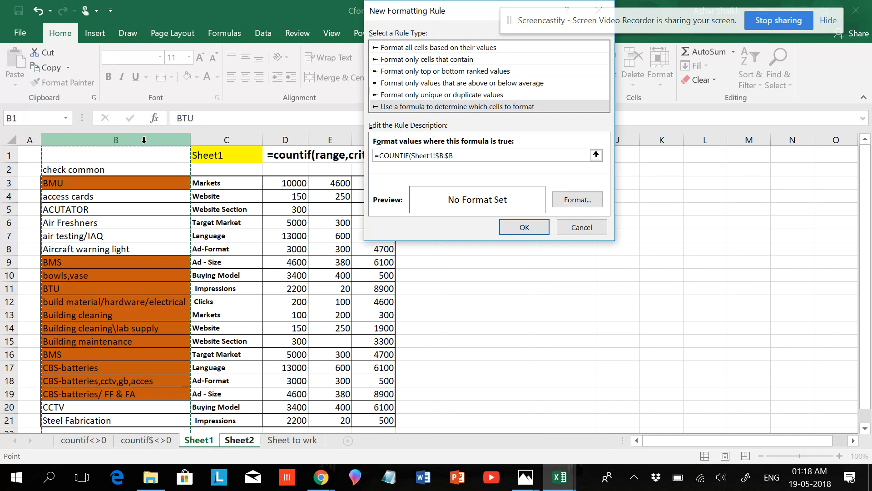
text(,Sheet2!)
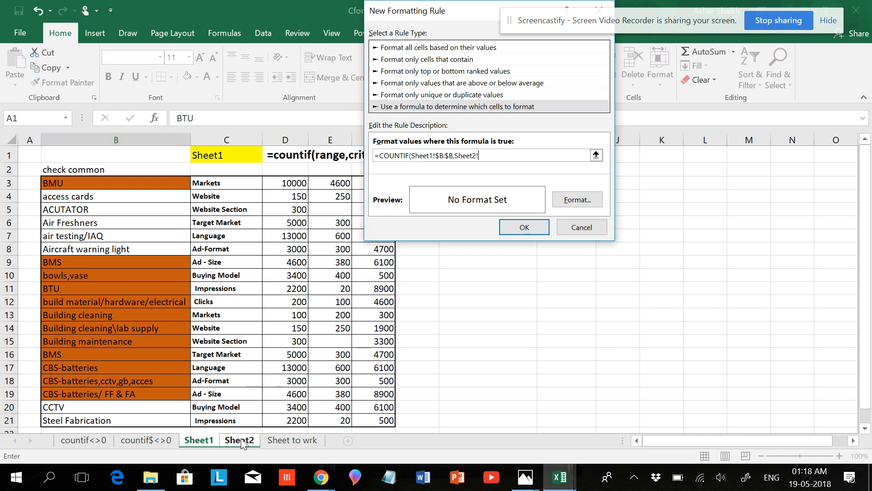
- Complete the rule formula with the row-relative criteria Sheet2!$B2, a closing parenthesis and the condition <>0
click(240, 440)
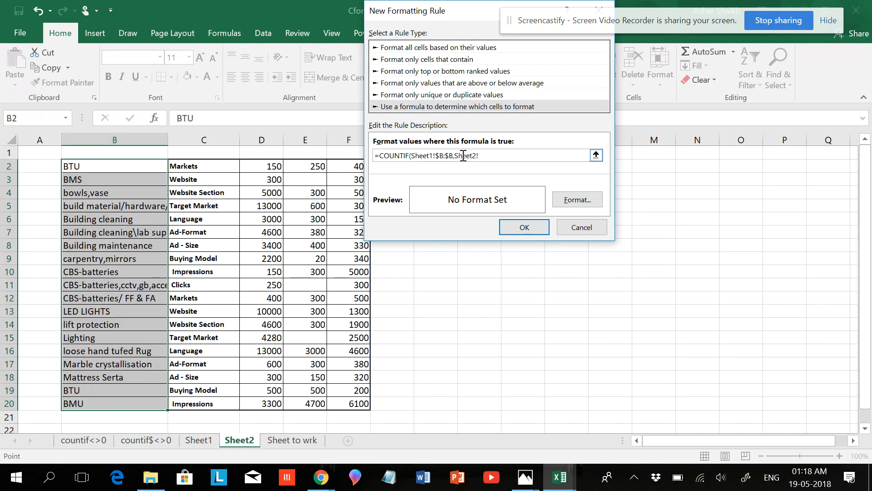
click(122, 167)
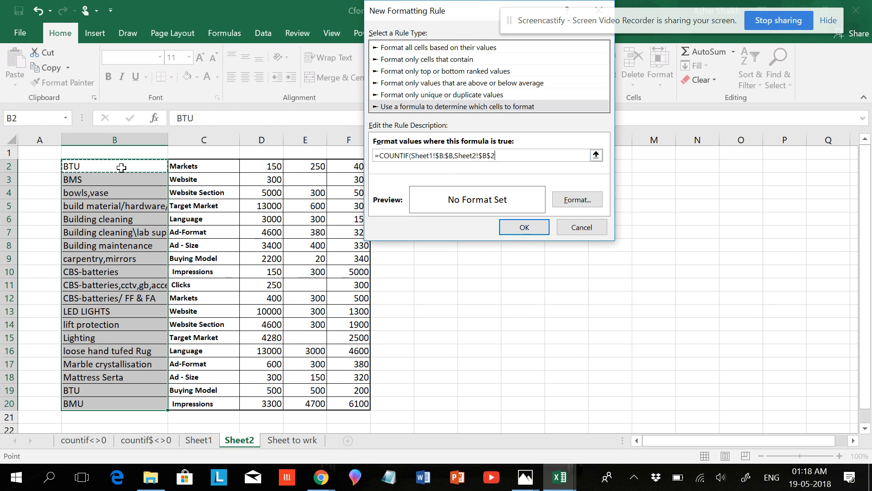
key(F4)
key(F4)
key(F4)
key(F4)
key(F4)
key(F4)
text()<>0)
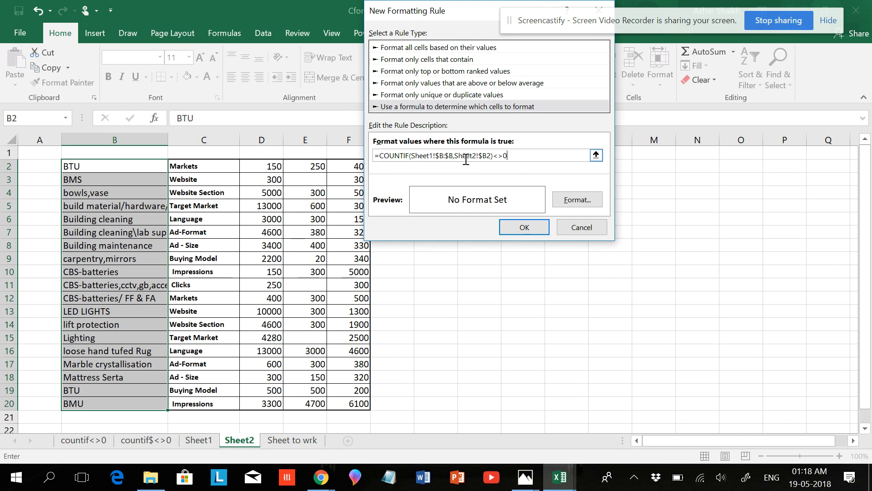
- Give the rule a light blue fill and apply it to the Sheet2 list
click(585, 197)
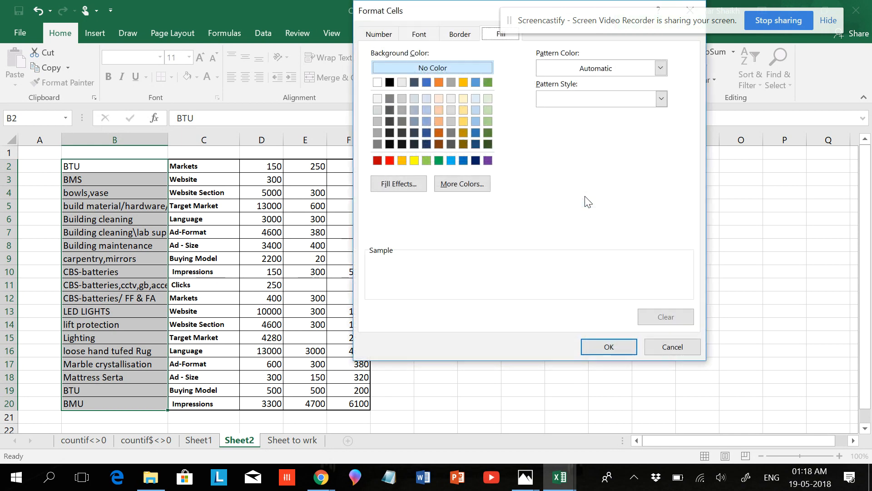
click(475, 122)
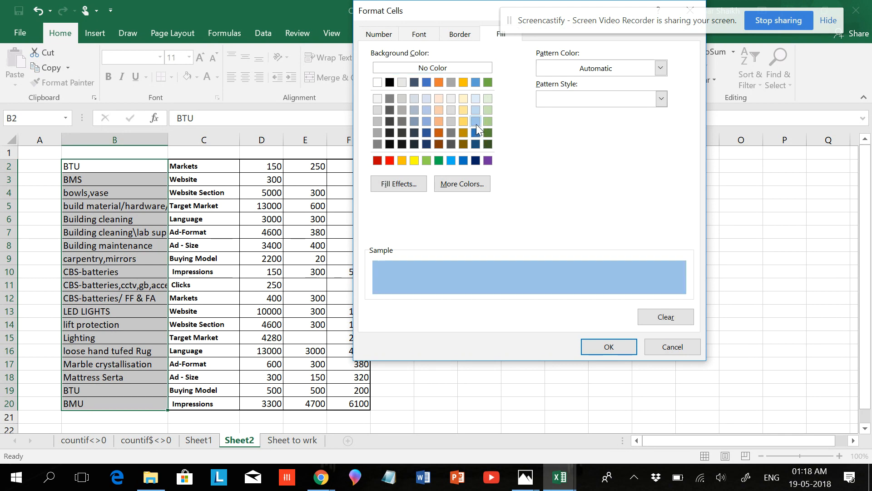
click(597, 353)
click(533, 231)
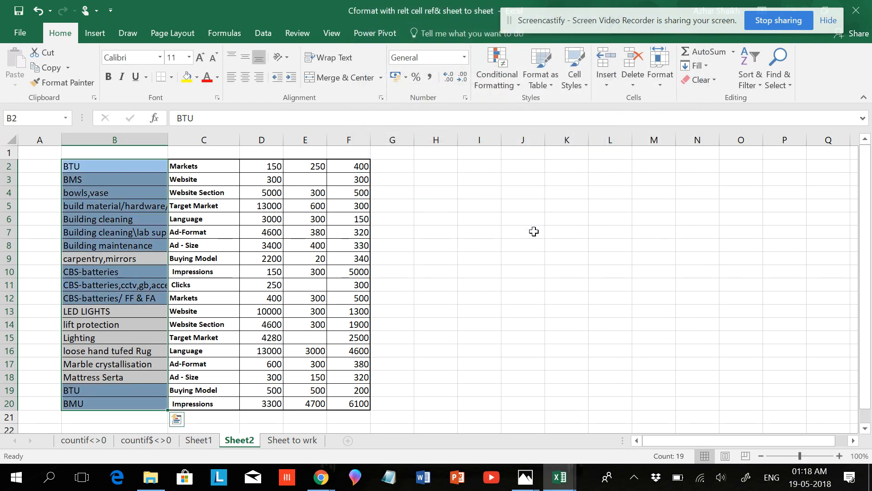
click(534, 231)
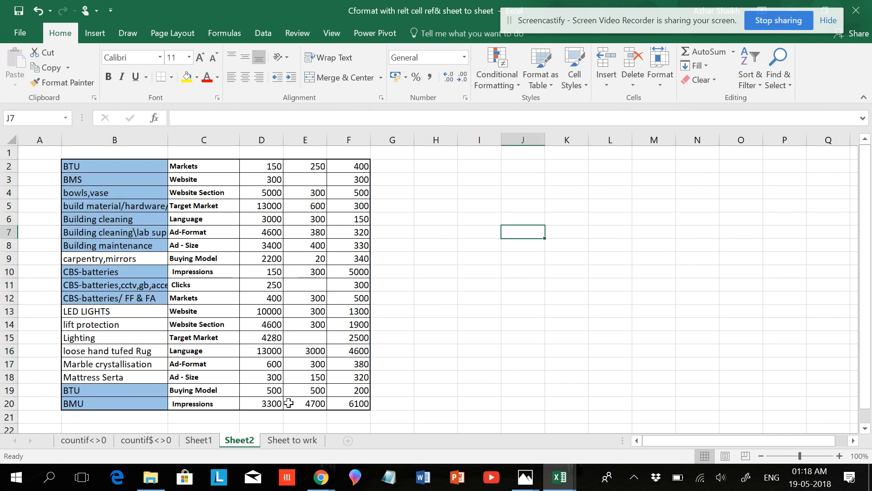
- Compare the highlighted lists on both sheets, and enter Sheet1's CCTV item in cell B21 below the Sheet2 list
click(209, 439)
click(248, 440)
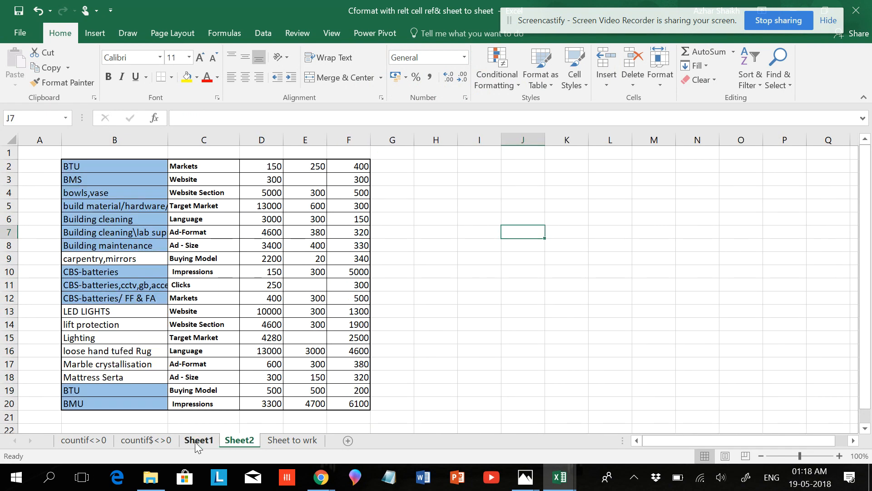
click(196, 441)
click(240, 440)
click(211, 440)
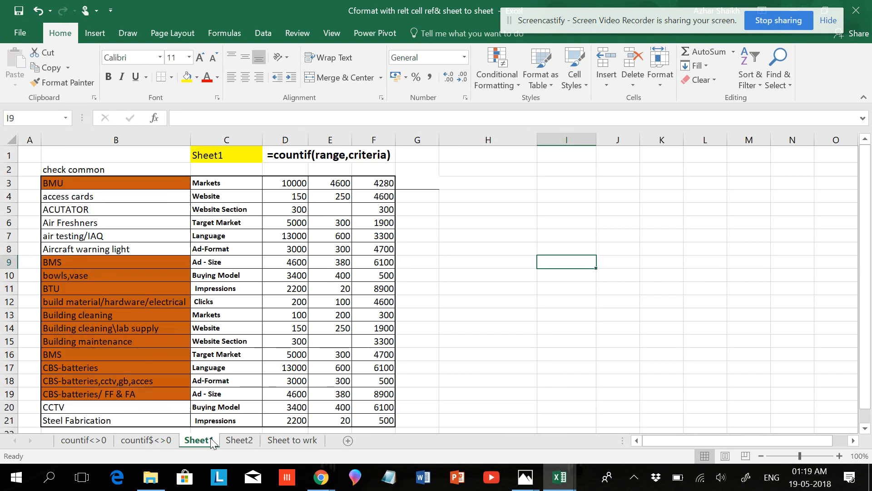
click(74, 408)
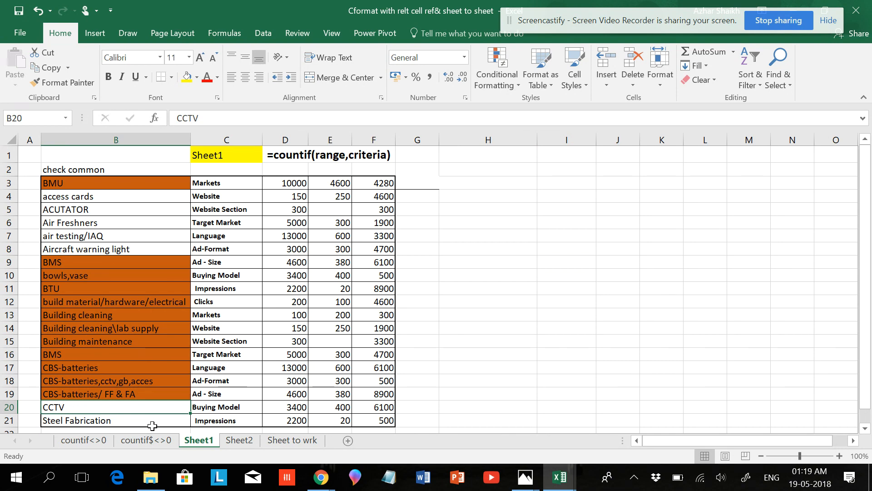
click(230, 441)
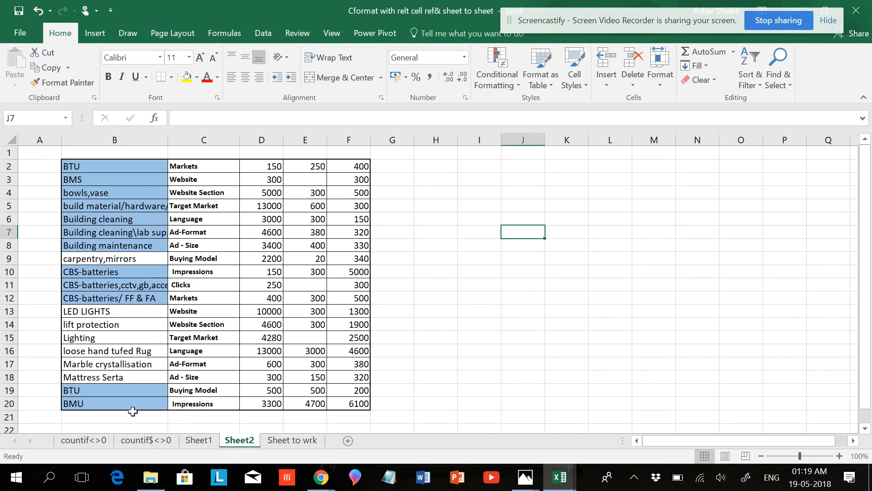
click(110, 421)
text(CCTV)
click(155, 391)
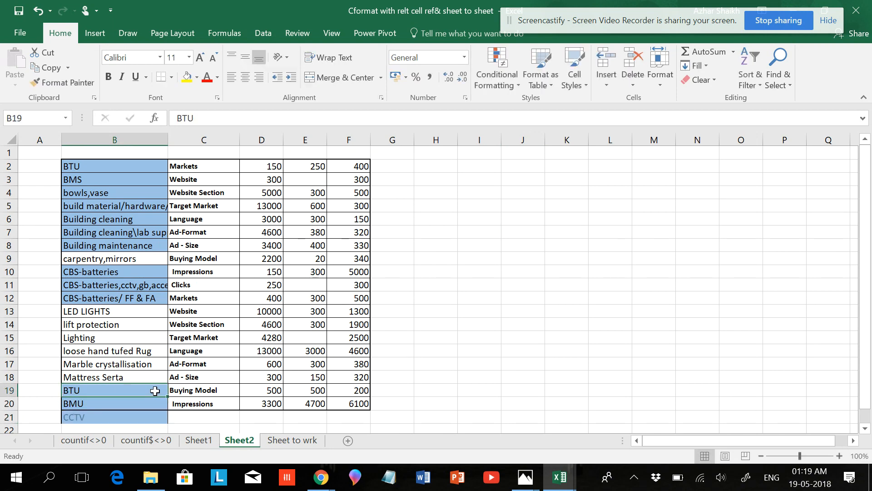
- Edit the Sheet1 column B formatting rule so its formula reads =COUNTIF(Sheet2!$B:$B,$B3)=0, and apply it
click(197, 440)
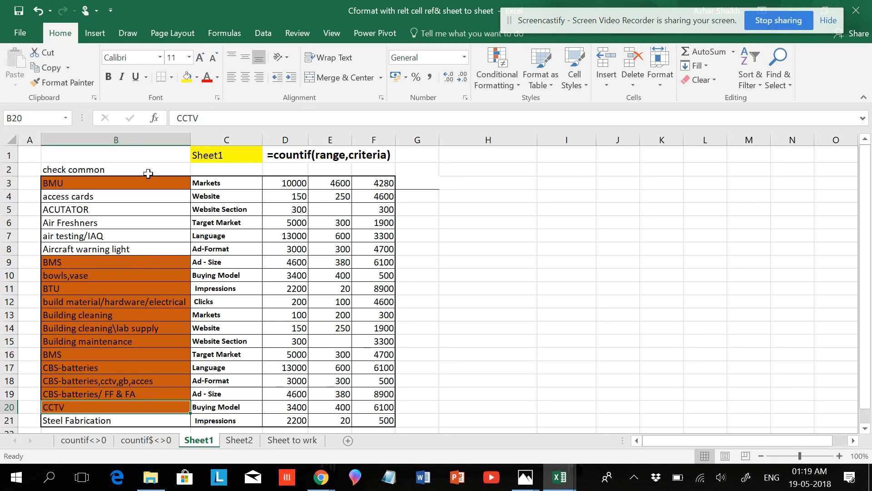
click(150, 139)
click(498, 87)
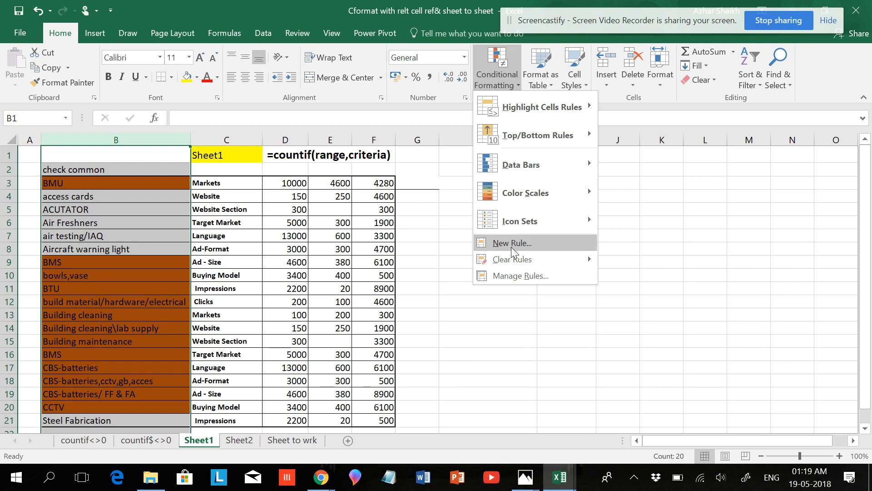
click(518, 276)
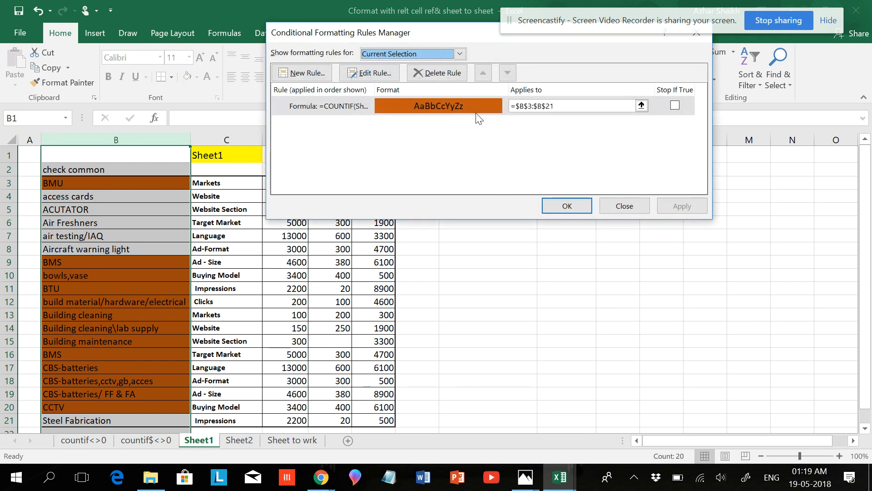
click(384, 76)
click(492, 158)
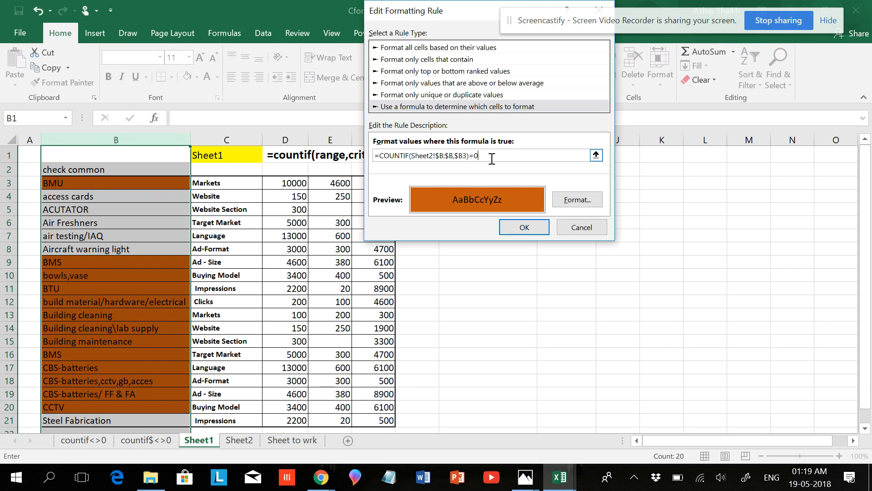
click(518, 231)
click(552, 210)
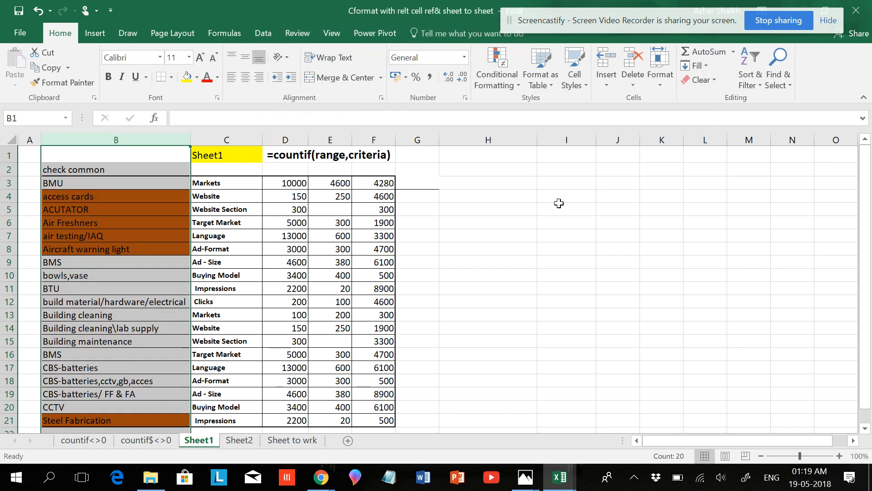
click(93, 271)
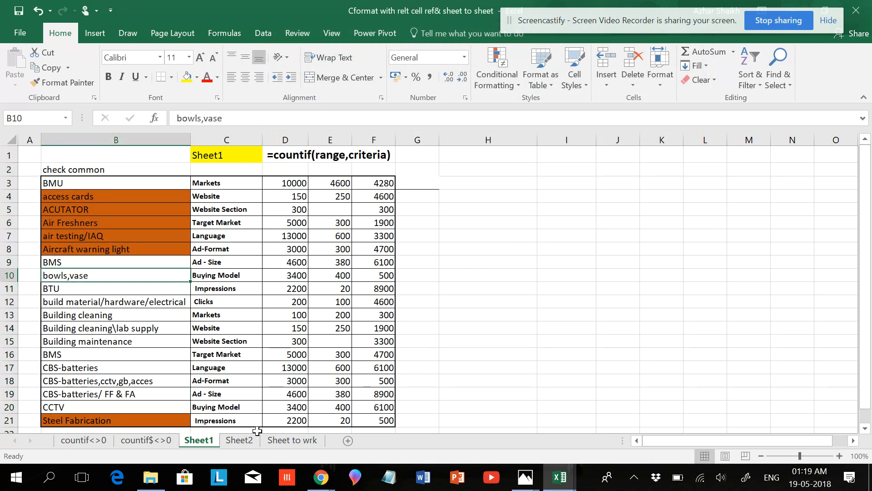
- Edit the Sheet2 column B formatting rule so its formula reads =COUNTIF(Sheet1!$B:$B,$B2)=0, and apply it
click(245, 442)
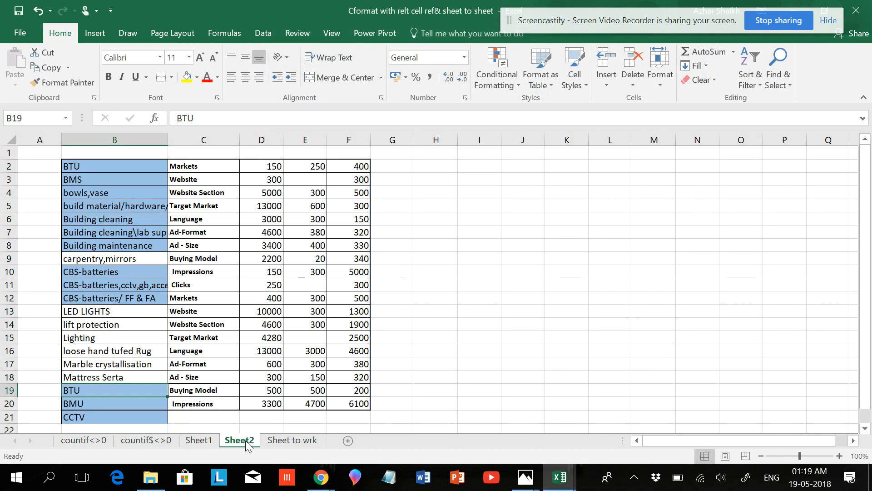
click(132, 140)
click(484, 82)
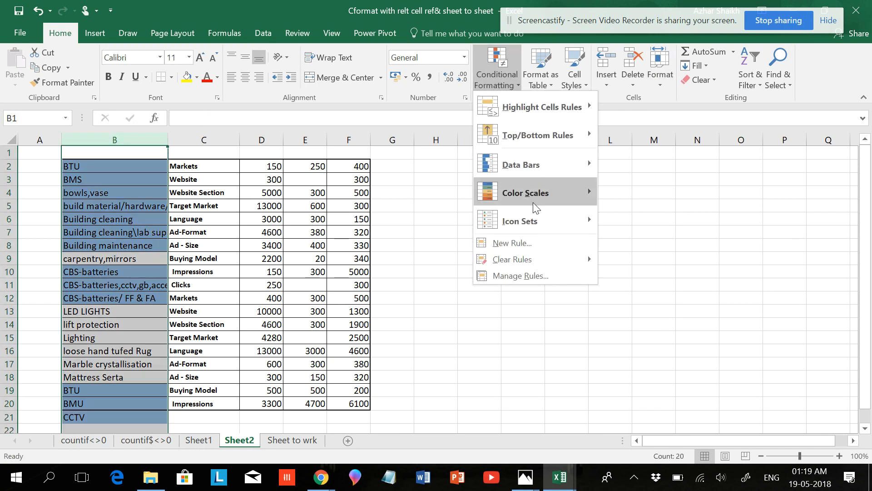
click(533, 276)
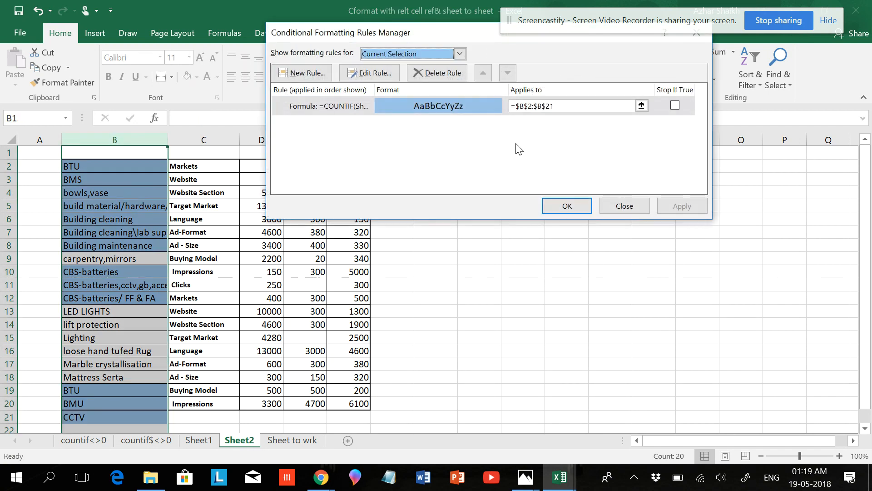
click(379, 74)
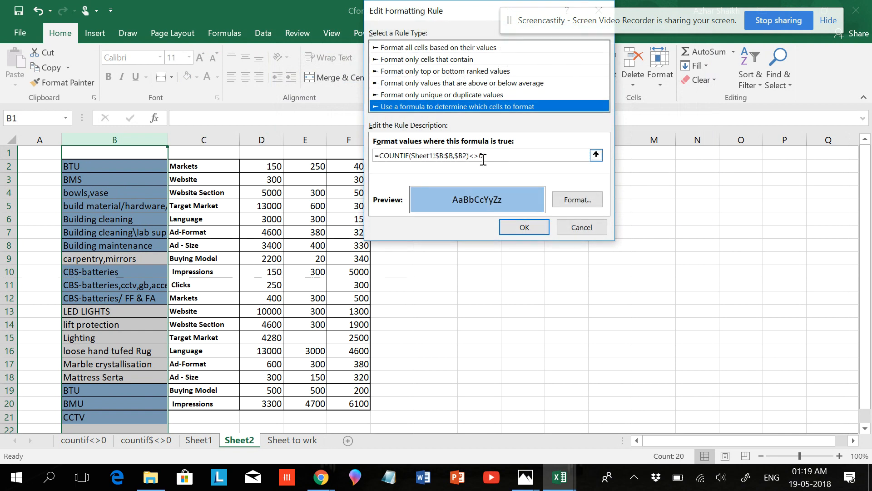
click(481, 157)
key(BackSpace)
key(BackSpace)
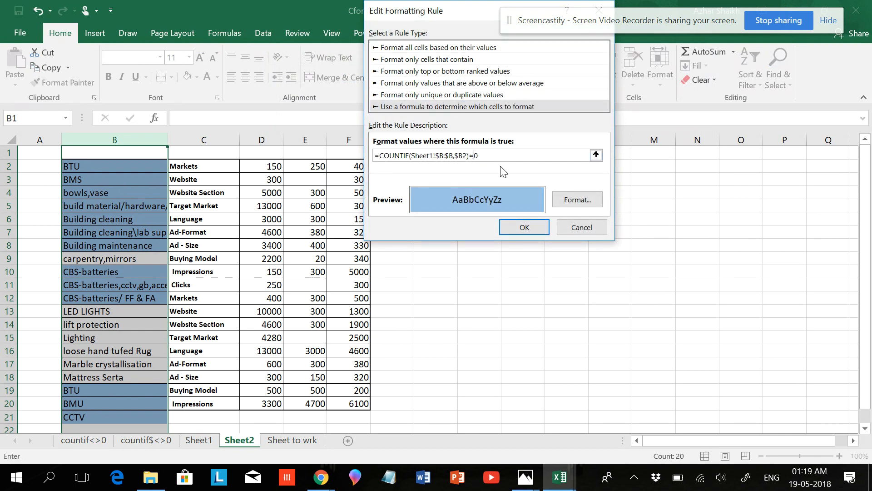
click(530, 223)
click(552, 209)
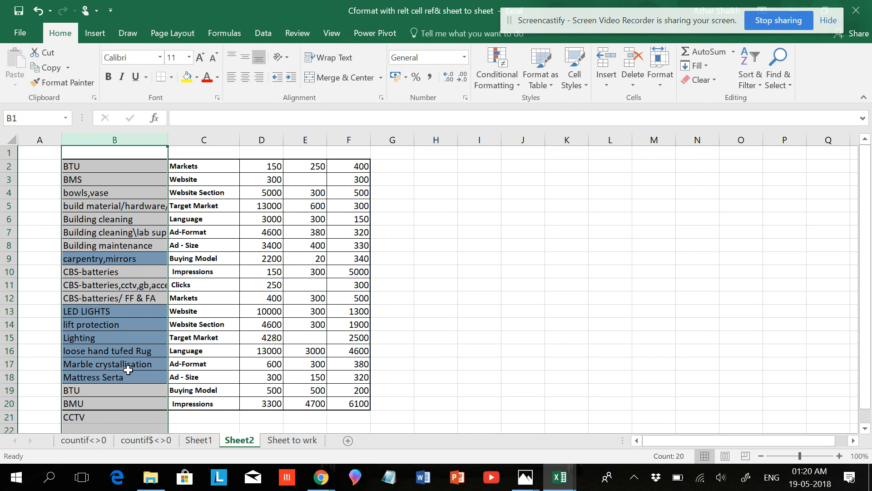
- Check the CCTV item on Sheet1 and delete the matching CCTV entry from cell B21 on Sheet2
click(93, 416)
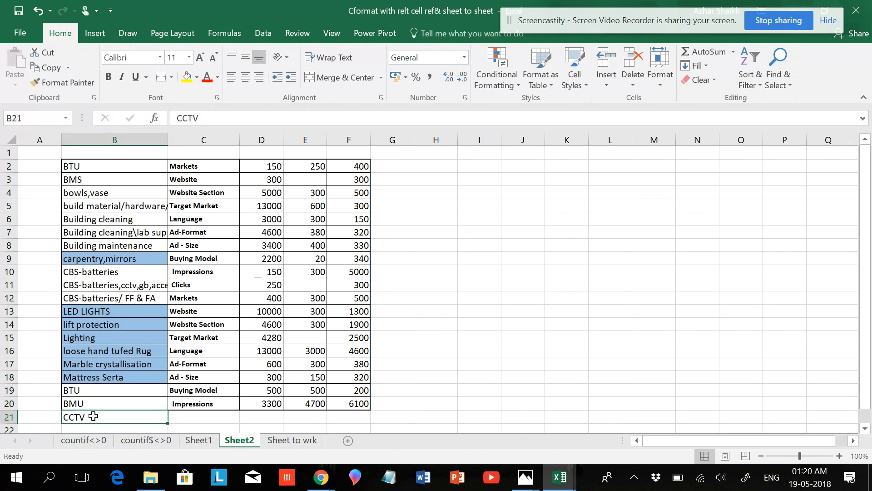
click(211, 439)
click(89, 406)
click(233, 438)
key(Delete)
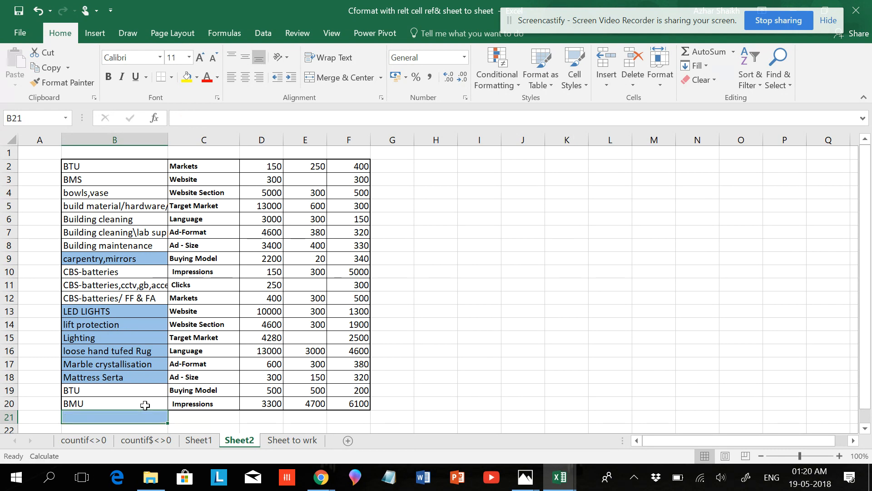
- Compare the highlighted column B items on Sheet1 and Sheet2, including the CCTV item and the empty cell B21 on Sheet2
click(145, 405)
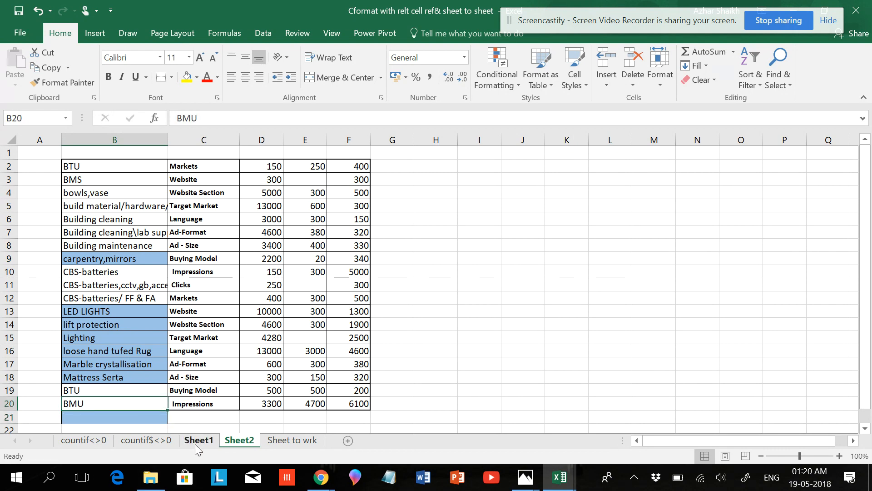
click(194, 441)
click(130, 369)
click(140, 405)
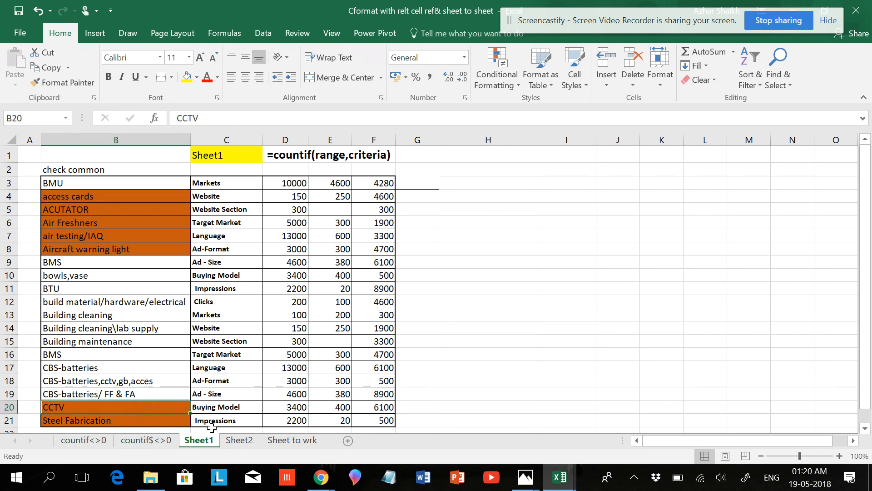
click(241, 442)
click(132, 416)
scroll(130, 389, down, 1)
click(198, 440)
click(255, 442)
scroll(175, 325, up, 1)
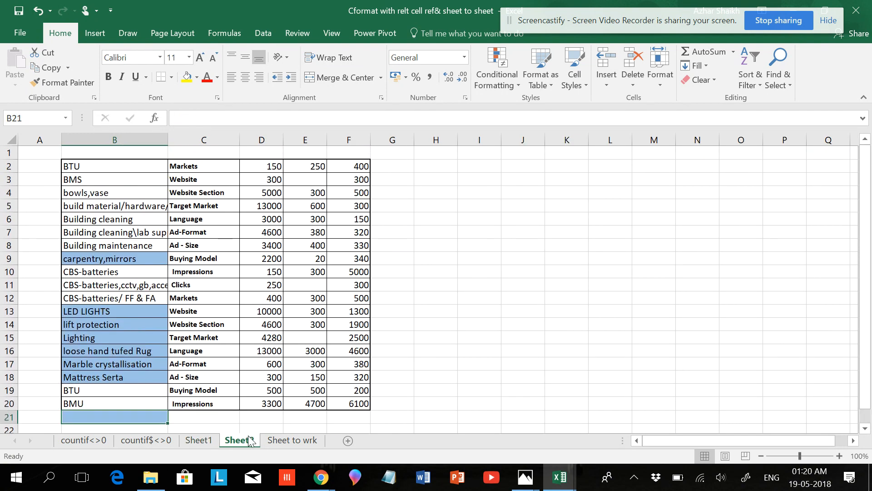
click(198, 439)
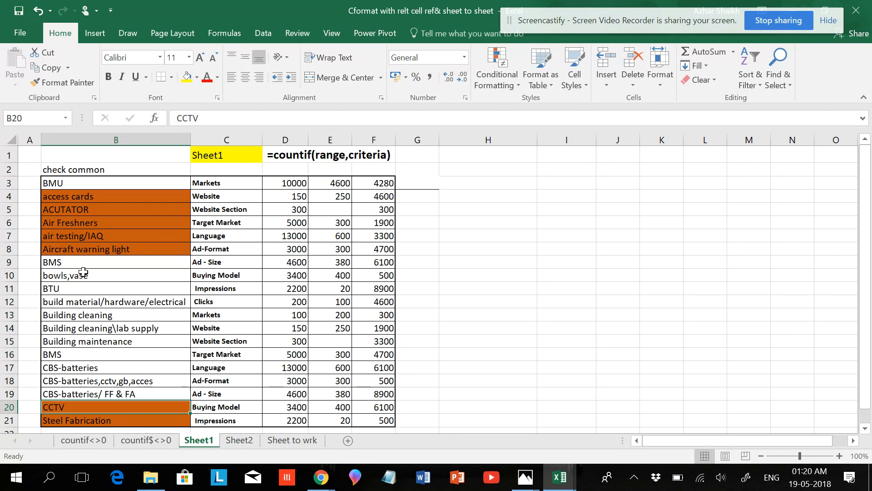
click(230, 442)
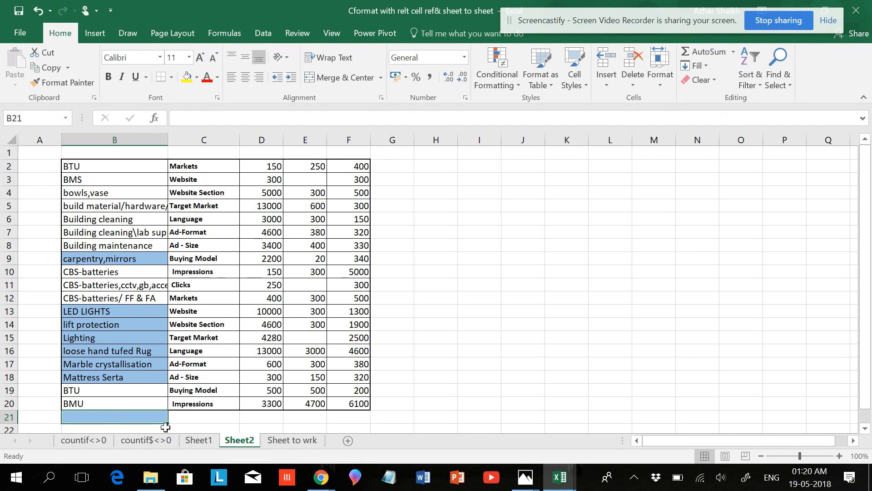
click(193, 441)
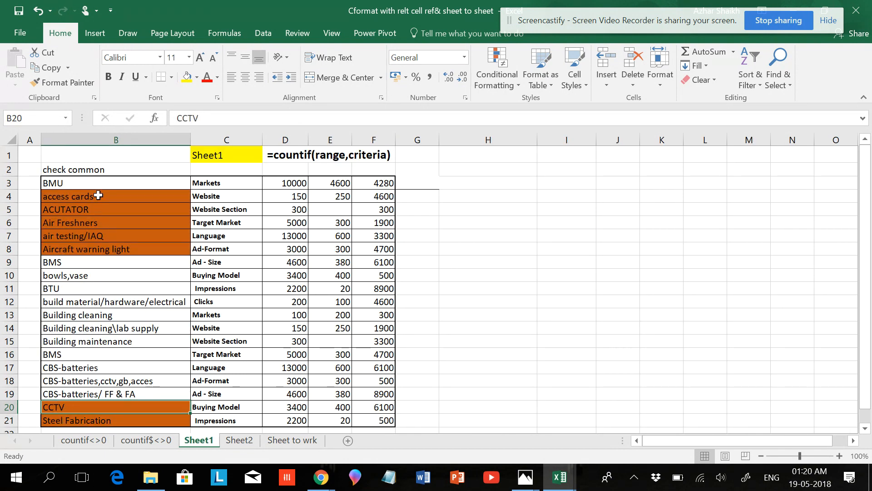
click(238, 441)
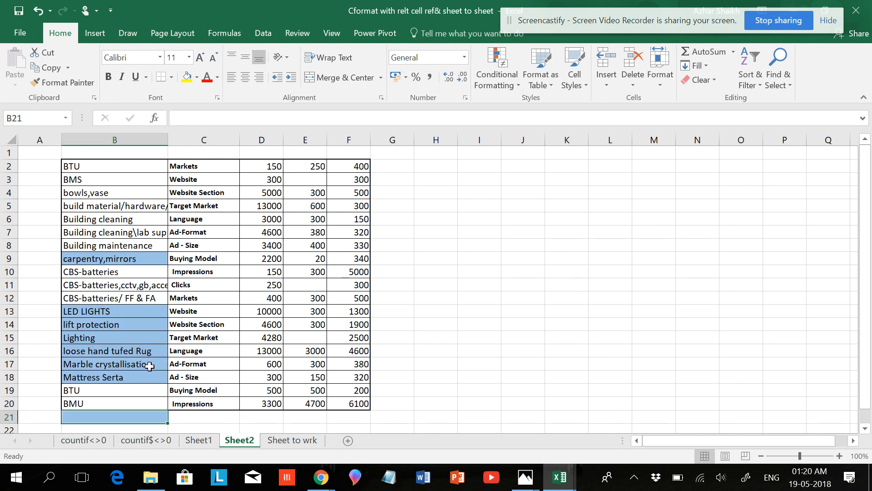
click(203, 444)
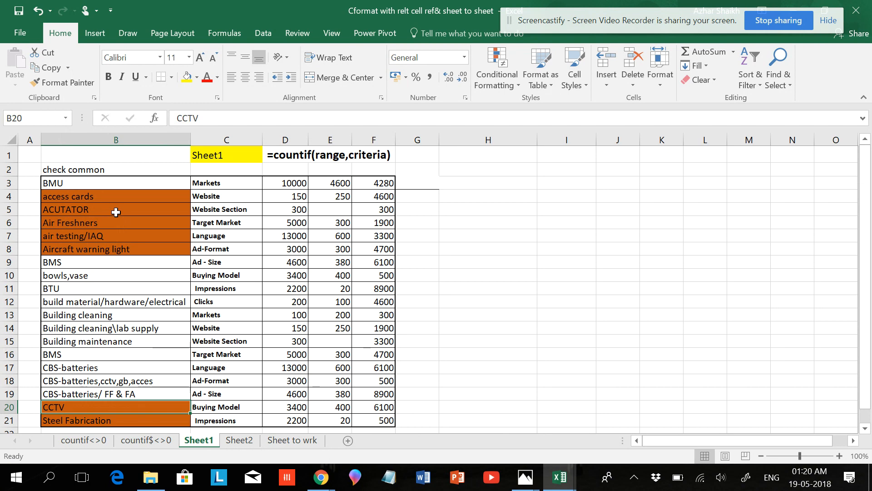
- Copy the access cards text from Sheet1 cell B4 into cell B21 below the Sheet2 list
click(105, 197)
drag(227, 118, 174, 123)
key(ctrl+c)
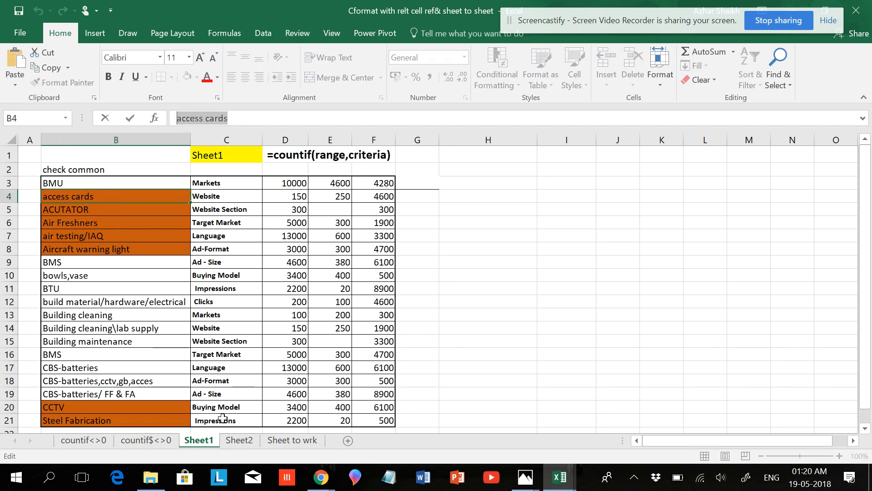
click(233, 440)
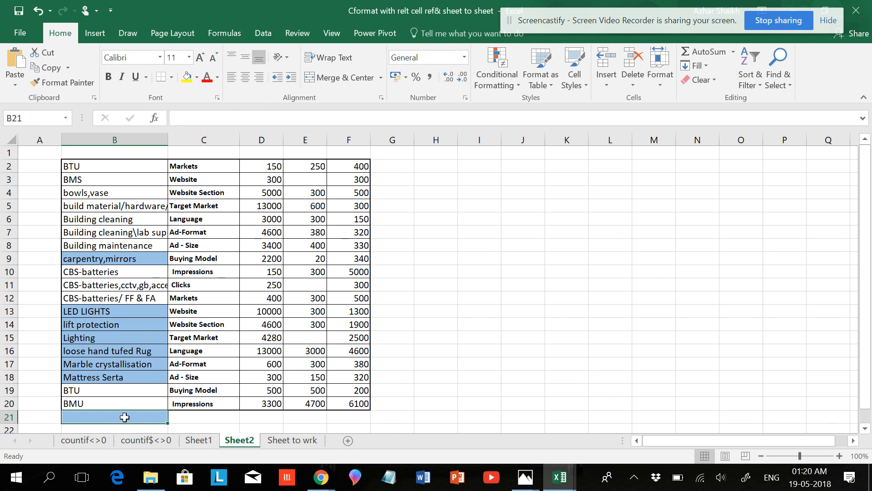
click(146, 439)
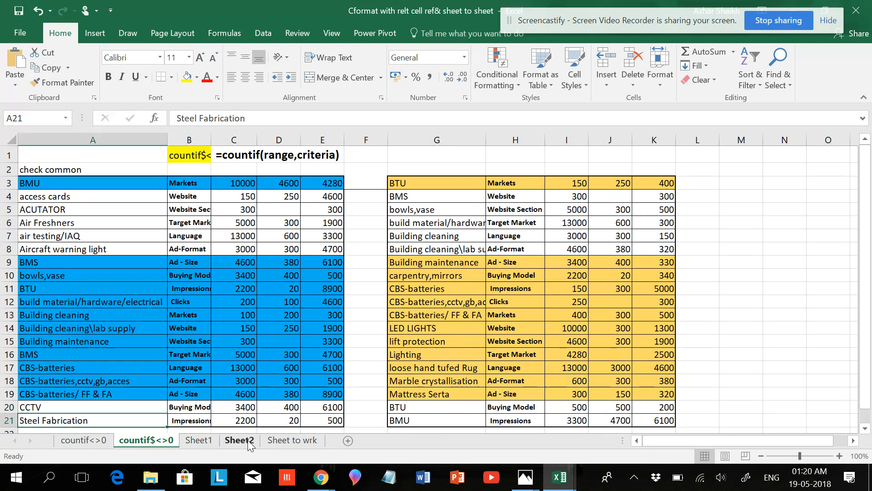
click(240, 439)
key(ctrl+v)
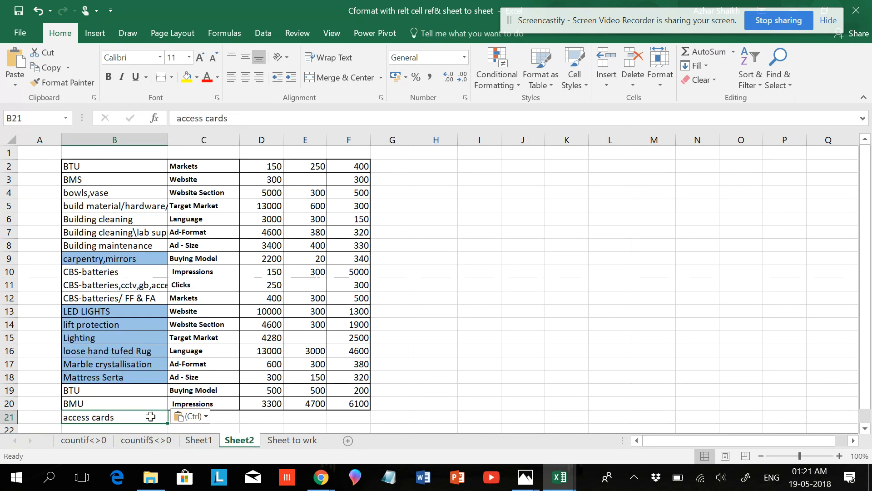
click(138, 400)
- Check the highlighting of access cards and its neighbouring items on Sheet1 against the entry in cell B21 on Sheet2
click(199, 440)
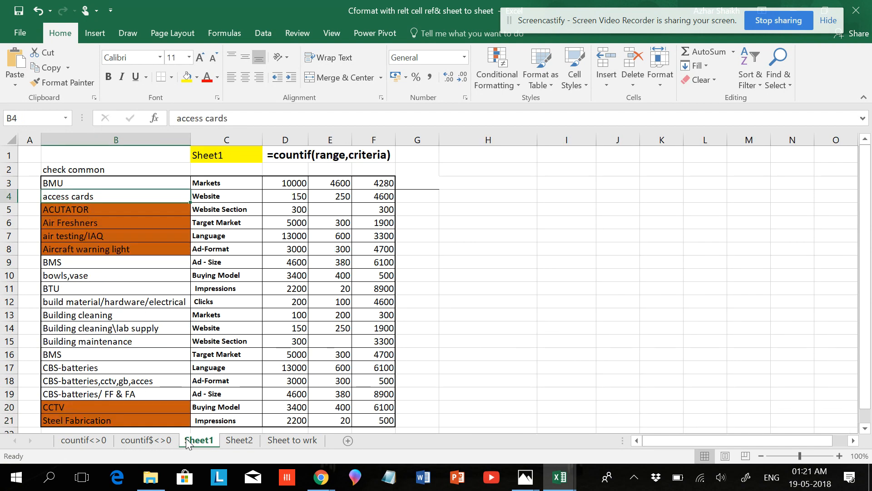
click(106, 273)
click(98, 195)
click(128, 302)
click(109, 209)
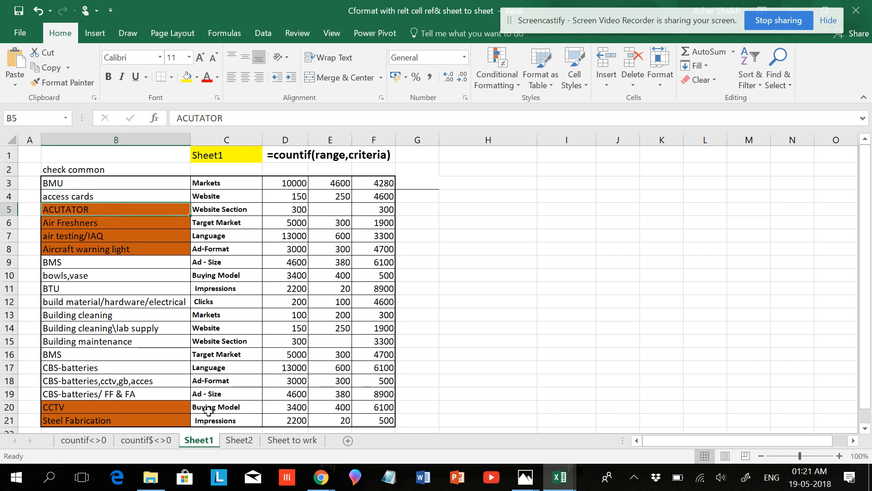
click(239, 440)
click(134, 418)
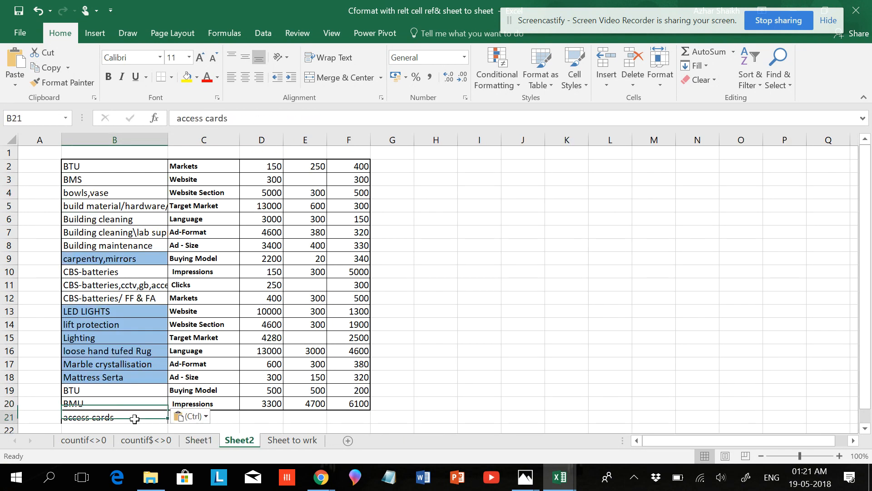
click(198, 440)
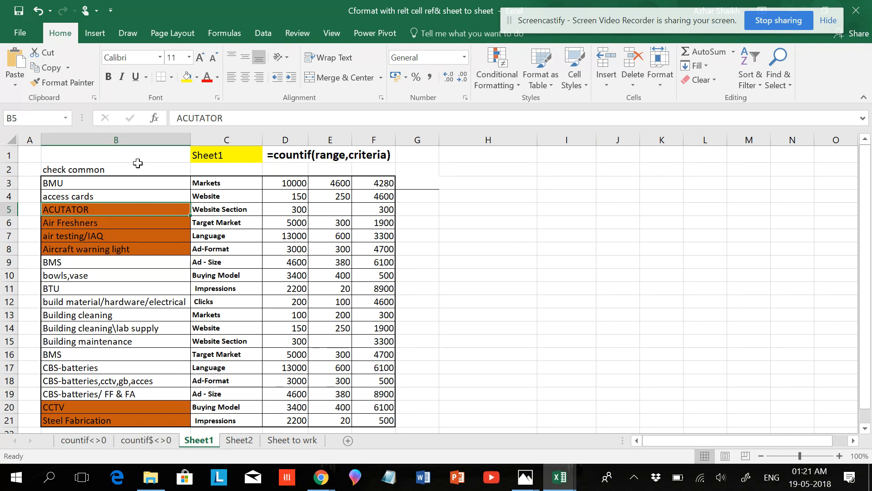
- Review the COUNTIF formula in Sheet1's column B formatting rule and keep the rule as it is
click(117, 140)
click(495, 79)
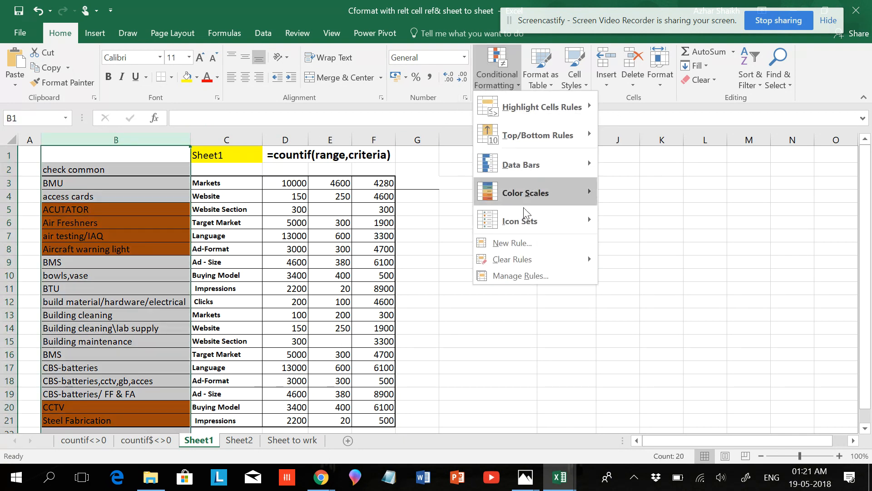
click(517, 276)
click(374, 73)
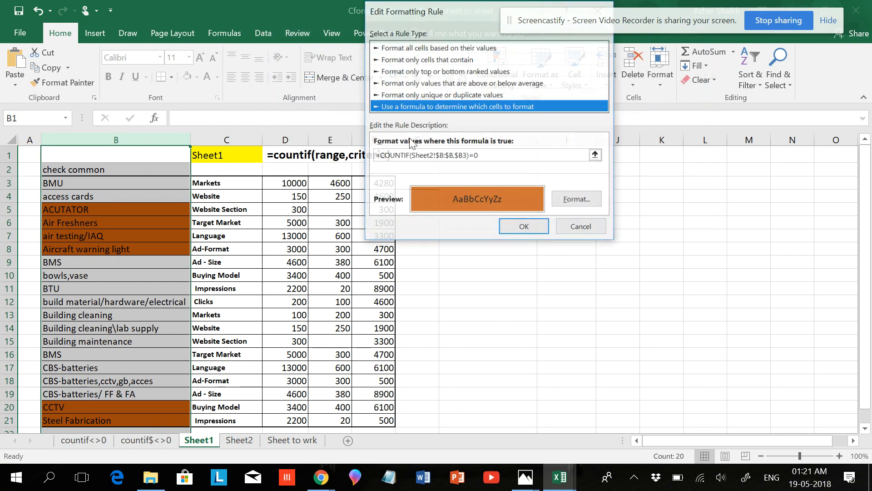
click(515, 227)
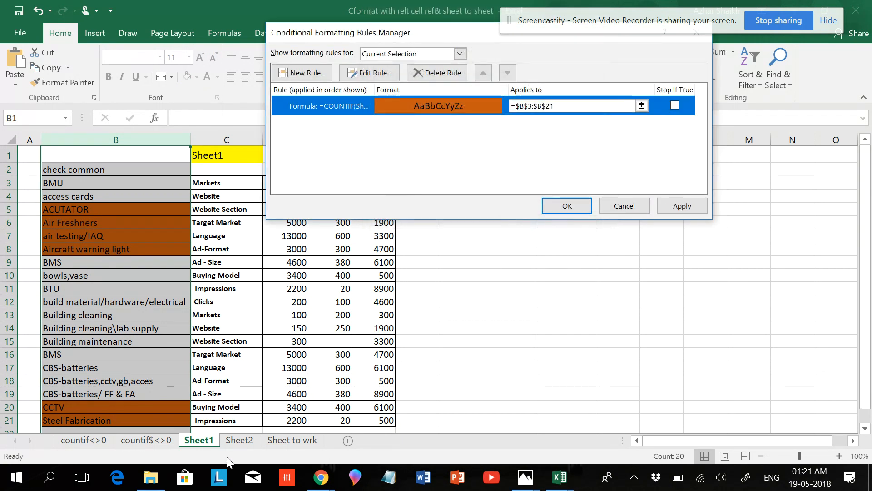
click(564, 206)
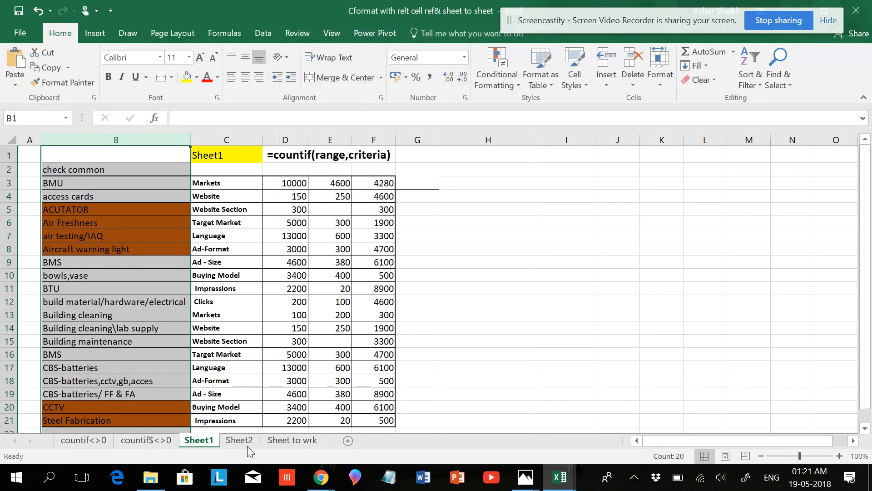
- Review the COUNTIF formula in Sheet2's column B formatting rule and keep the rule as it is
click(247, 443)
click(115, 140)
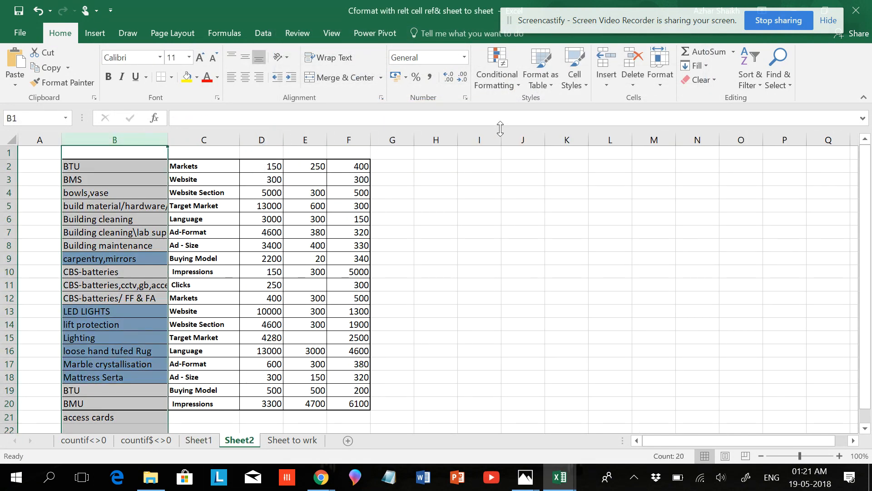
click(496, 87)
click(514, 276)
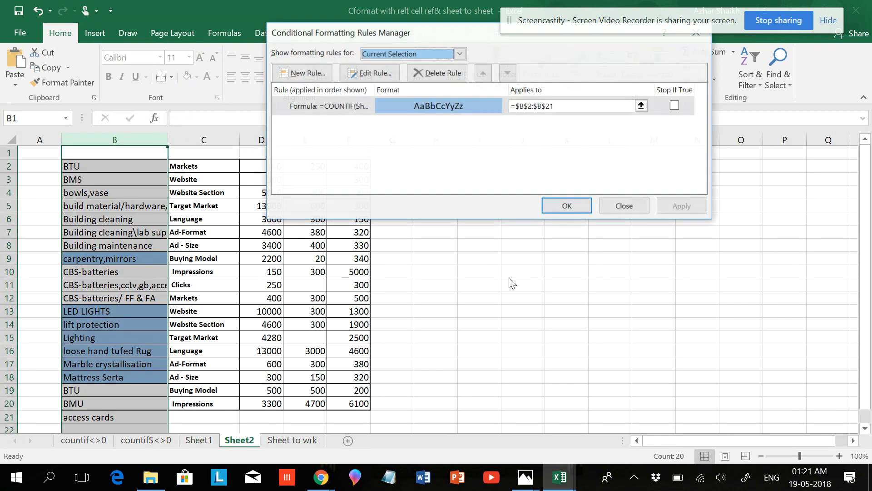
click(377, 73)
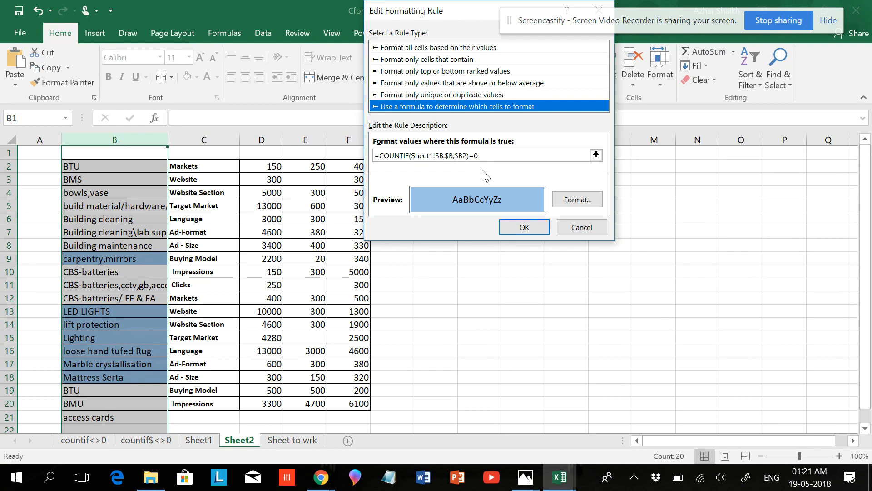
click(516, 227)
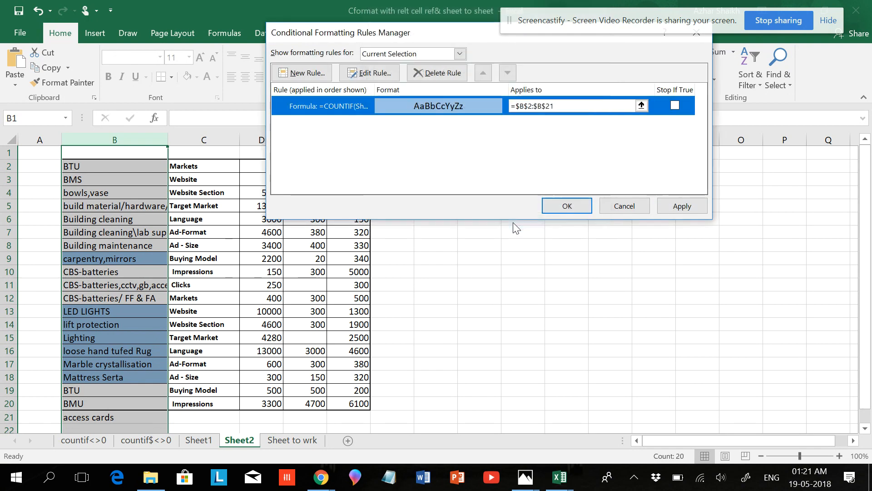
click(563, 207)
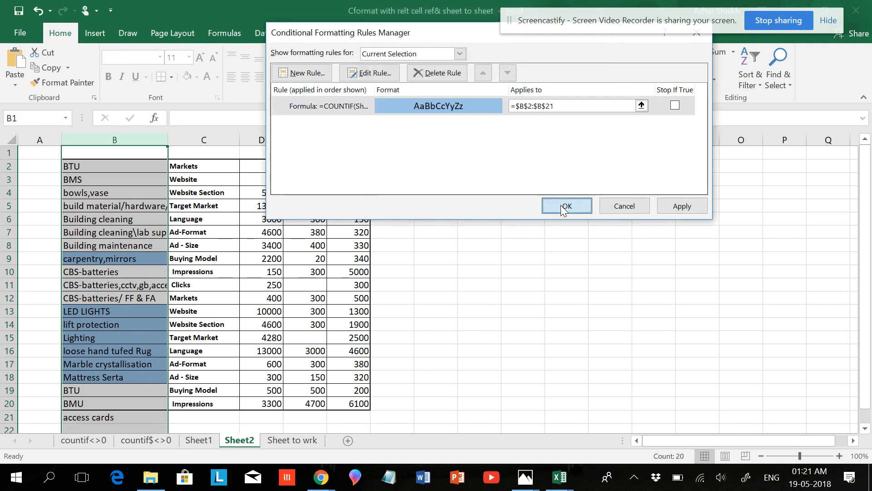
- Delete the access cards entry from cell B21 on Sheet2 and check the matching item in the Sheet1 list
click(107, 412)
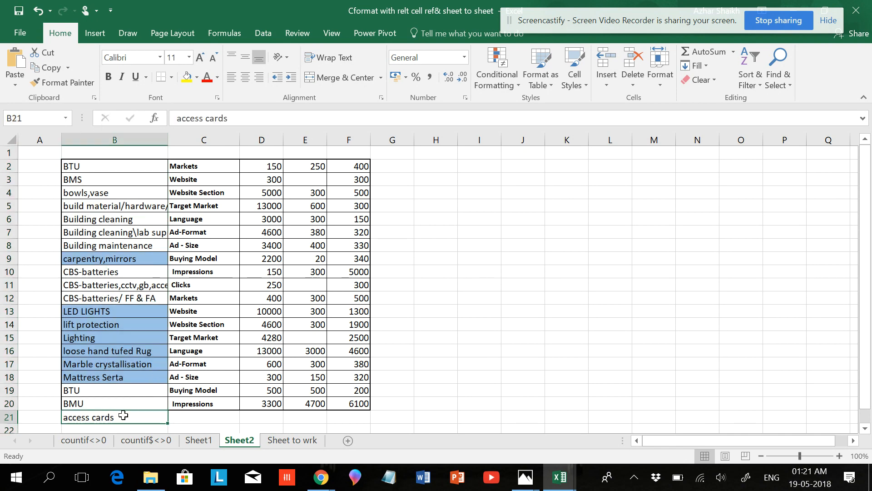
click(198, 439)
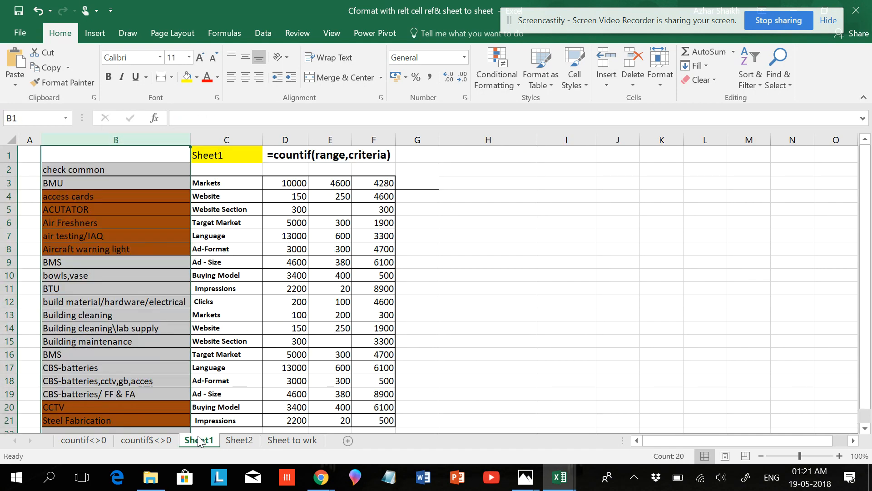
click(143, 324)
scroll(143, 326, down, 1)
scroll(142, 327, up, 1)
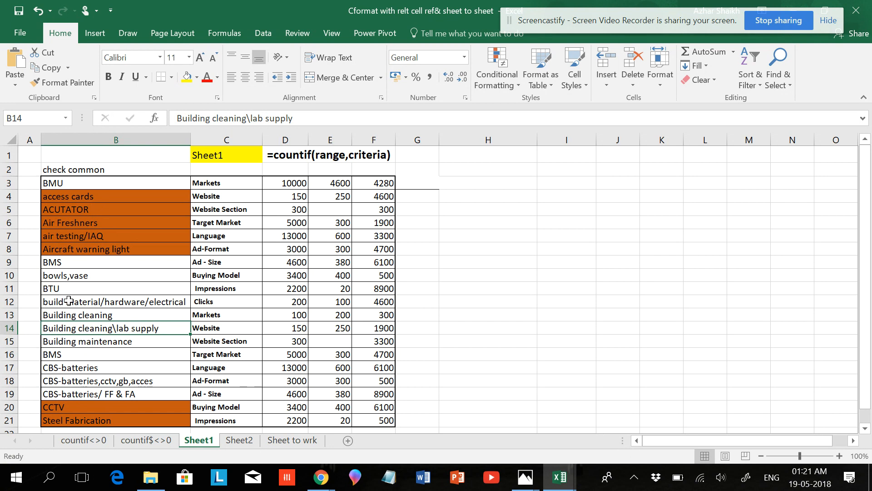
click(95, 287)
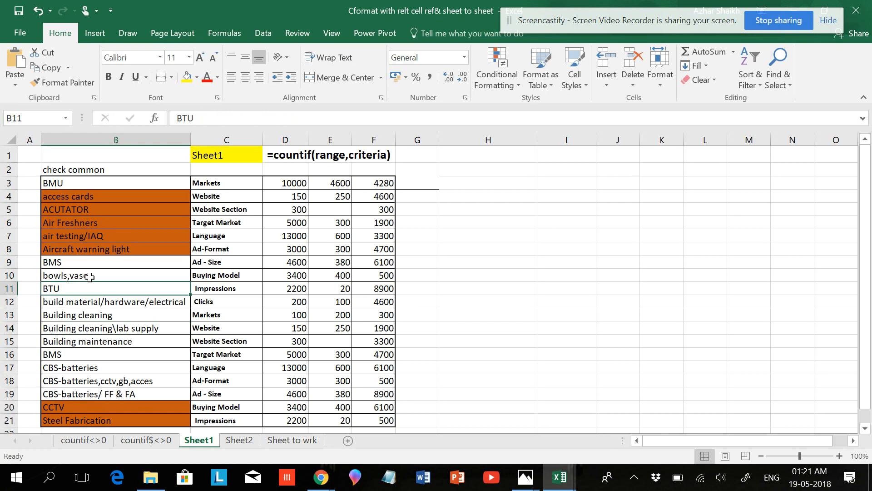
click(94, 197)
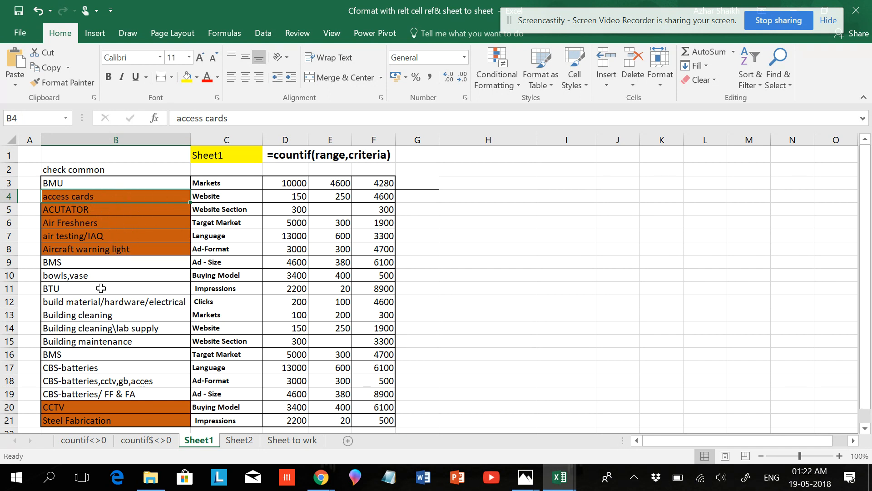
- Copy Steel Fabrication from Sheet1 cell B21 into cell B21 on Sheet2 and check the item's highlighting on Sheet1
scroll(96, 301, down, 2)
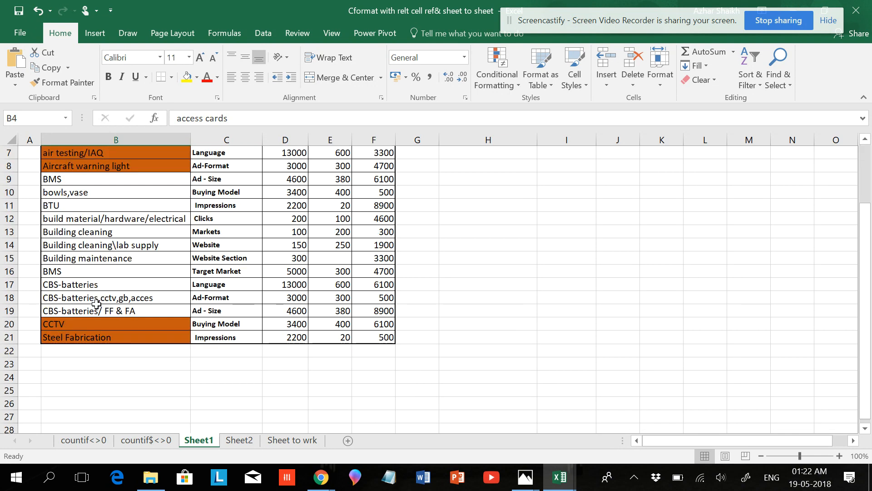
click(92, 335)
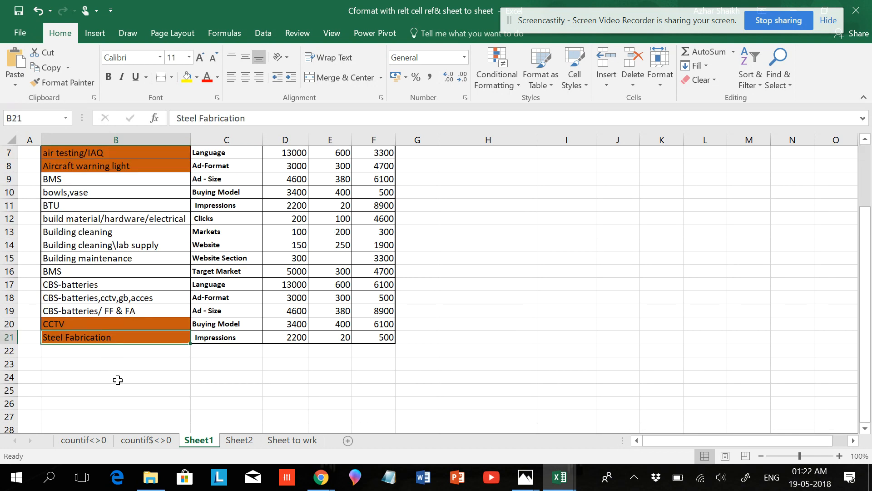
key(ctrl+c)
click(227, 439)
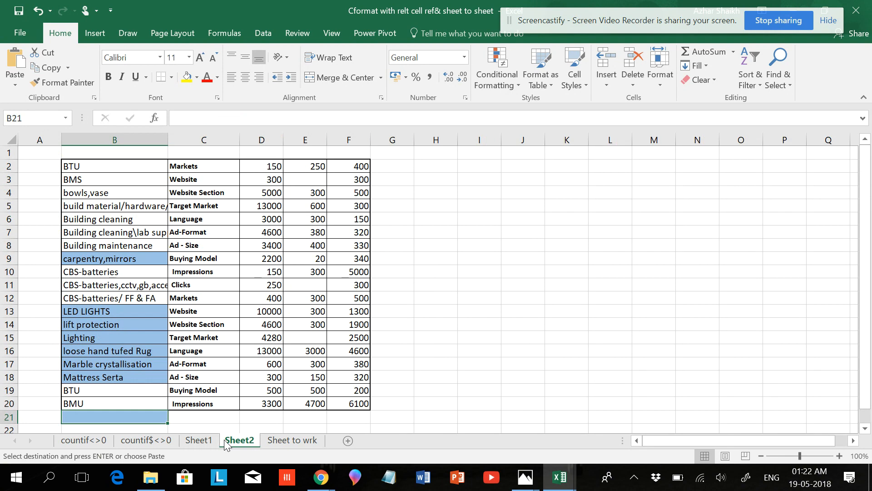
click(114, 404)
click(109, 415)
key(ctrl+v)
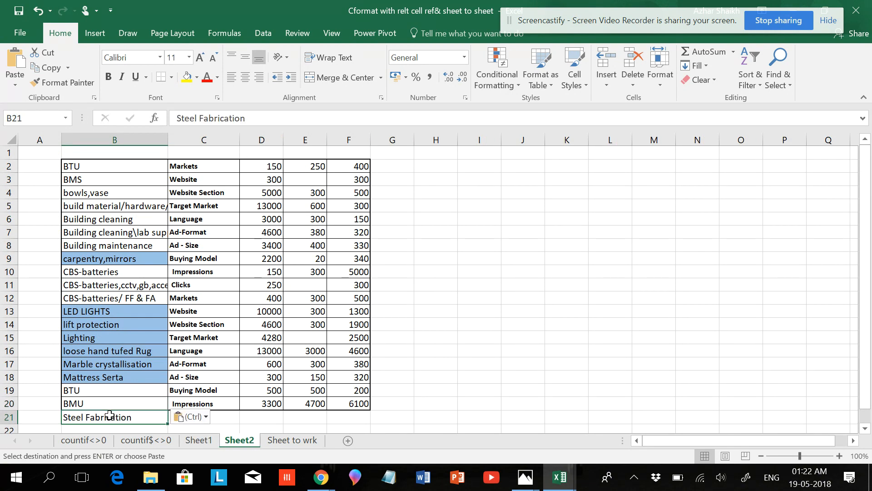
click(197, 440)
click(160, 393)
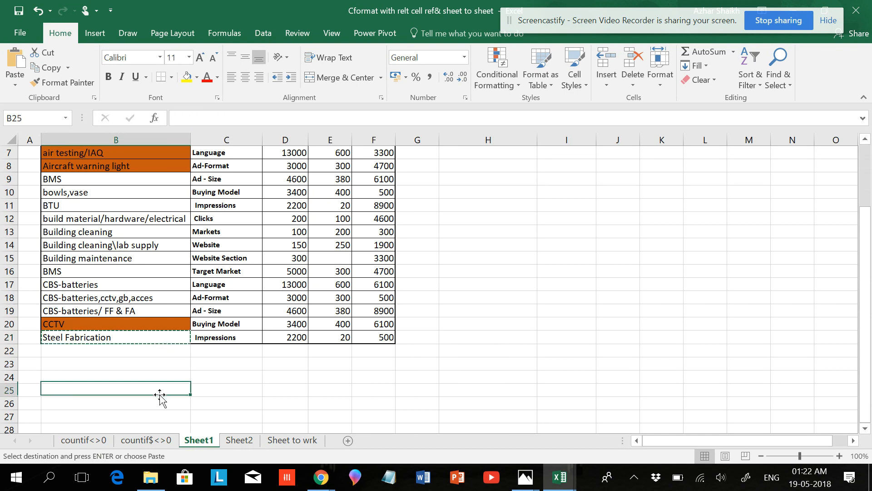
- Delete the Steel Fabrication entry from cell B21 on Sheet2 and check the matching item's highlighting on Sheet1
click(240, 440)
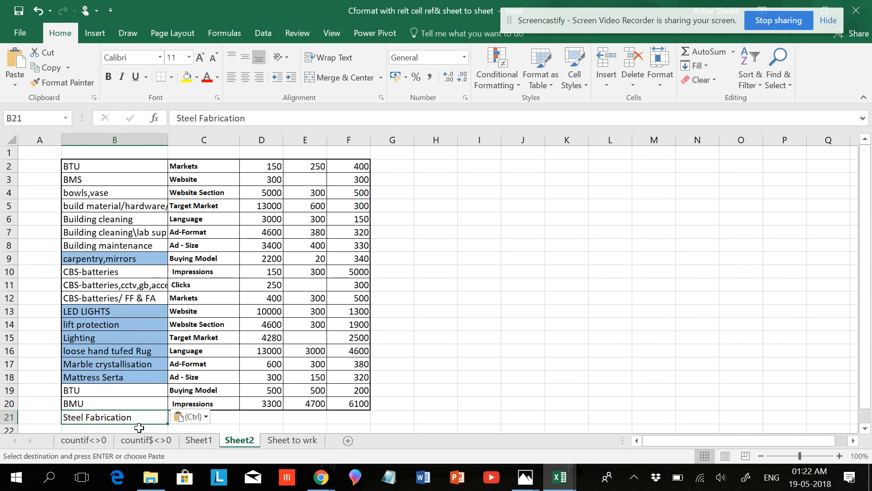
key(Return)
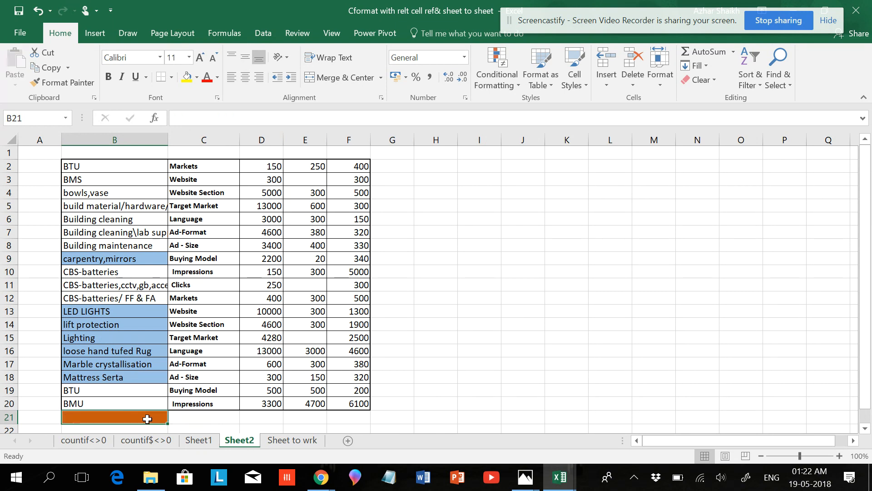
click(191, 418)
click(200, 440)
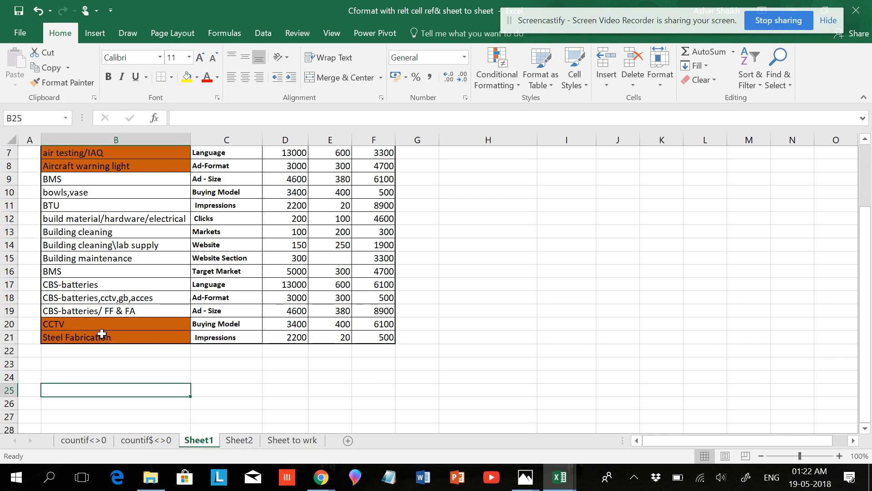
- Try to remove the orange colour from the empty cell B21 on Sheet2 by setting it to No Fill
click(243, 440)
click(96, 410)
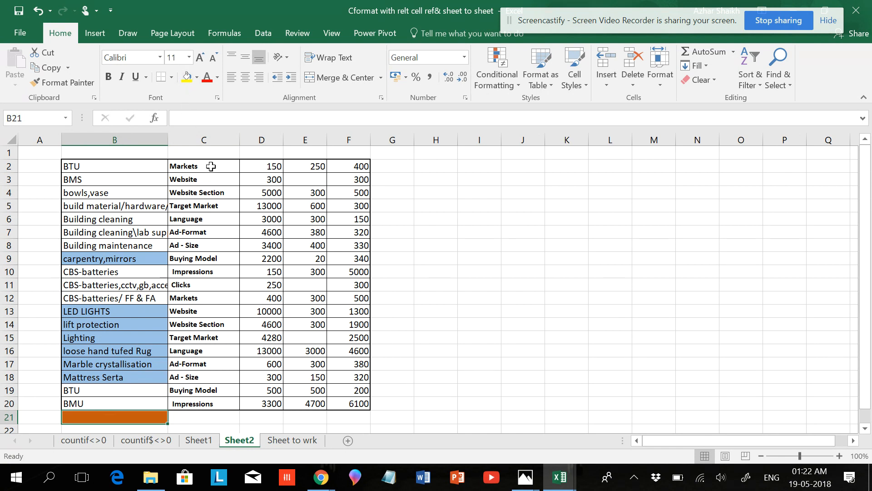
click(196, 77)
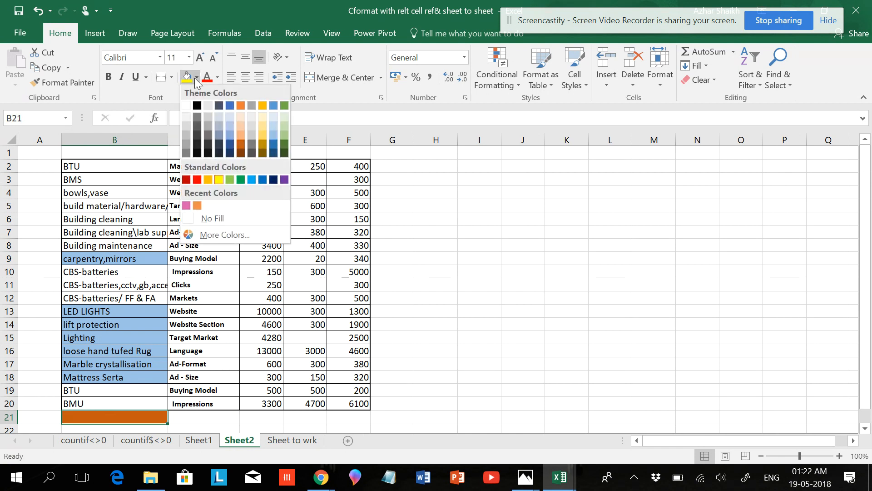
click(224, 218)
click(204, 232)
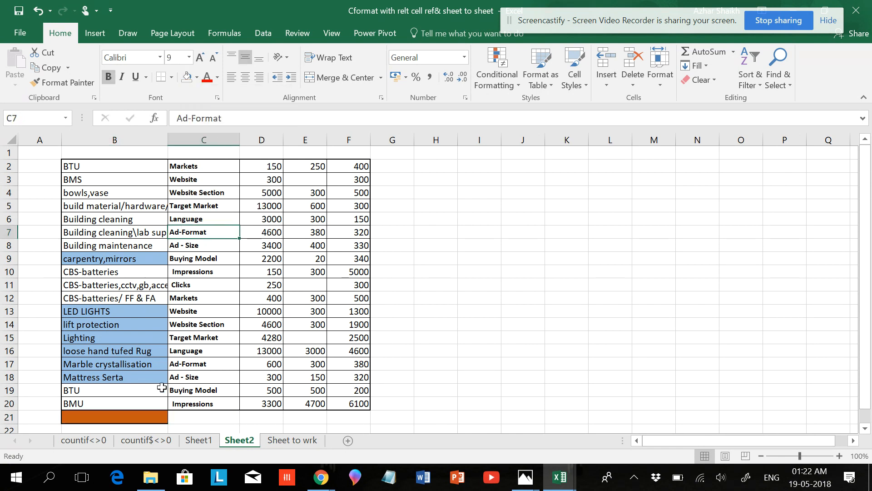
click(140, 417)
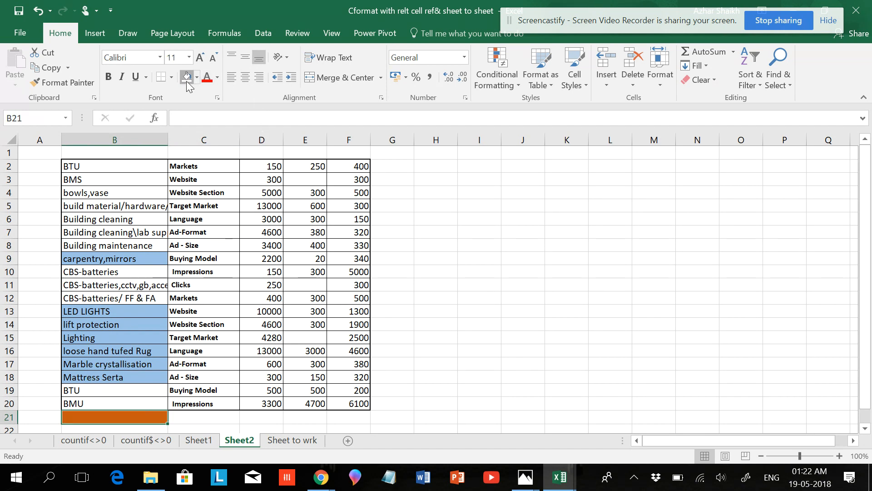
- Clear everything, including formats, from cell B21 below the Sheet2 list
click(110, 403)
click(136, 415)
click(703, 80)
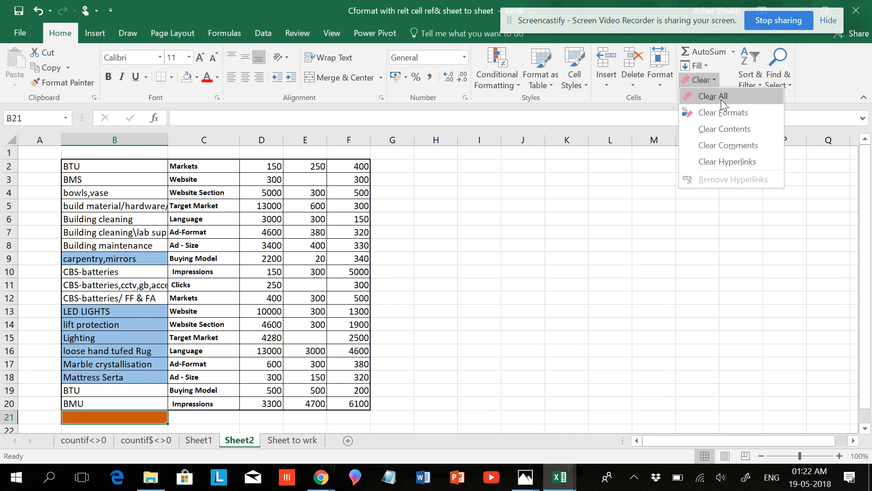
click(713, 96)
click(523, 232)
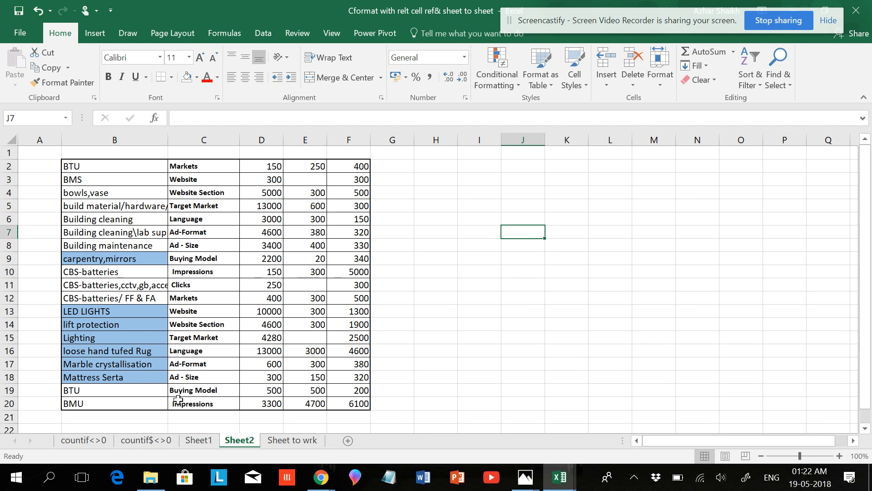
- Change cell B19 on Sheet2 to BTUS and check the highlighting of the BTU item on Sheet1
click(209, 441)
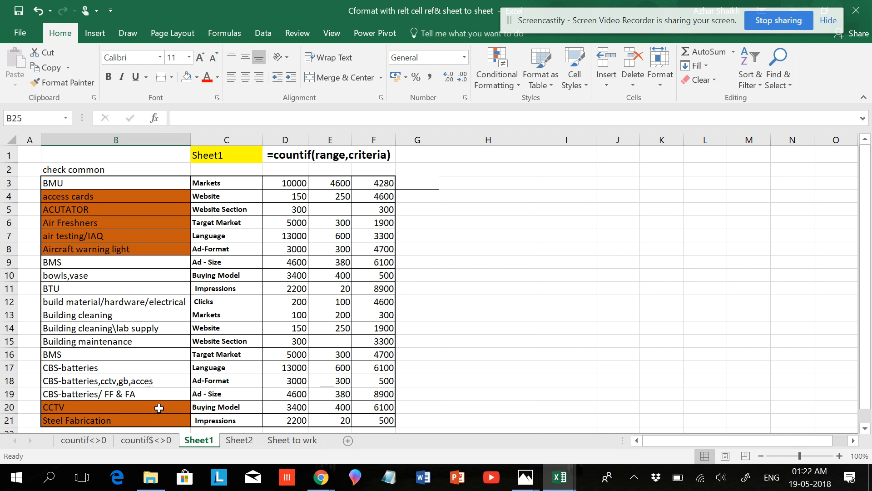
click(239, 440)
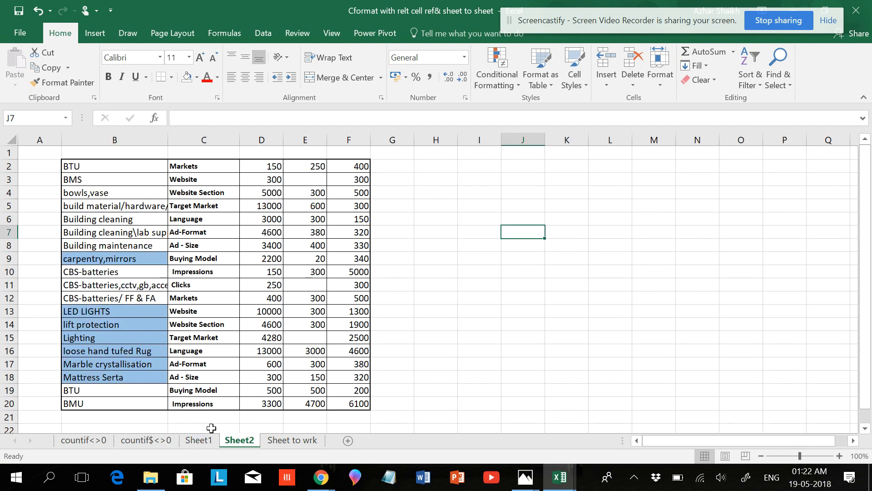
click(92, 389)
double_click(92, 389)
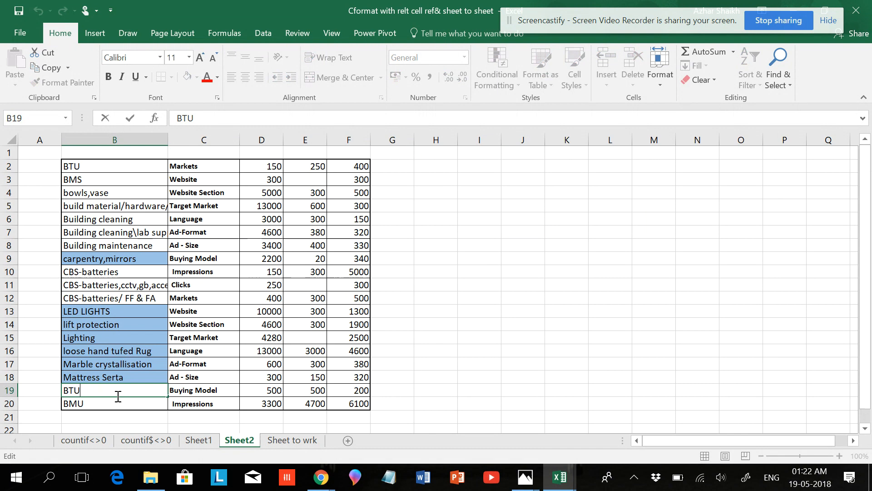
text(S)
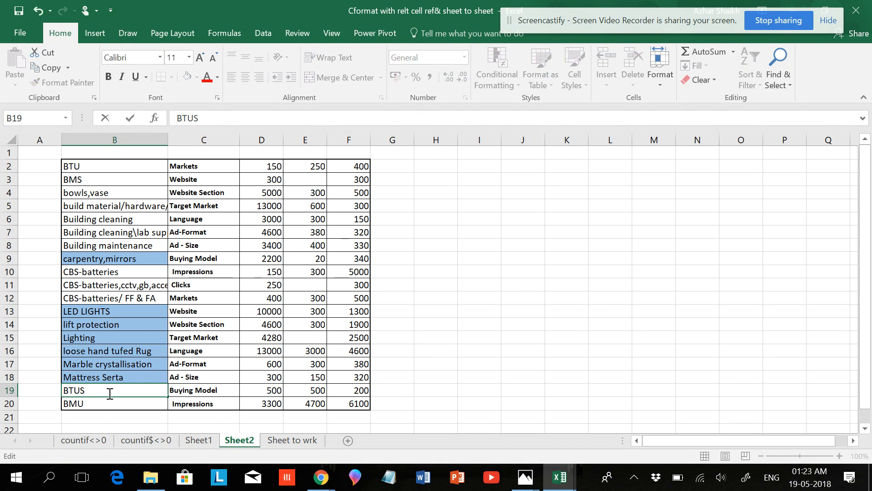
click(55, 390)
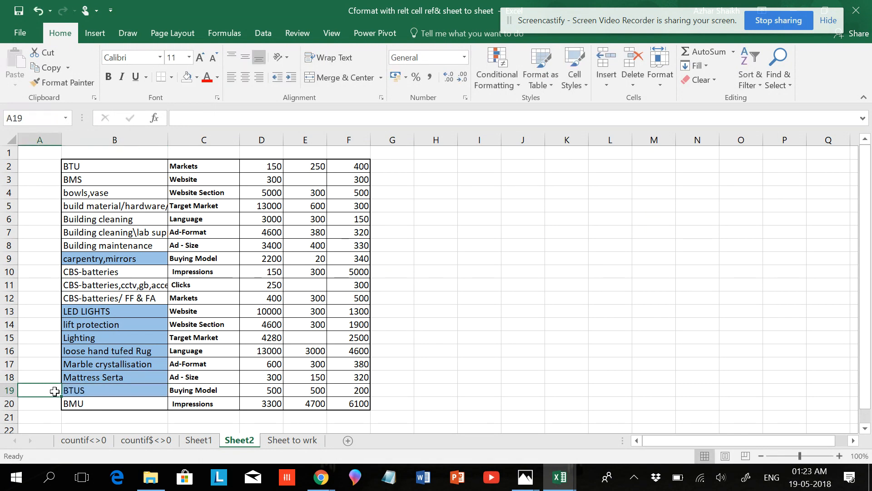
click(201, 443)
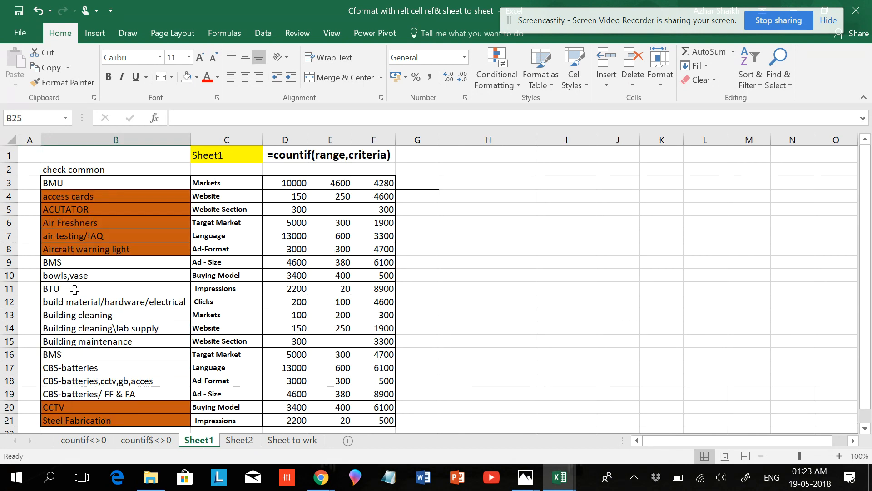
- Restore the entry in cell B19 on Sheet2 to BTU
click(238, 440)
click(109, 391)
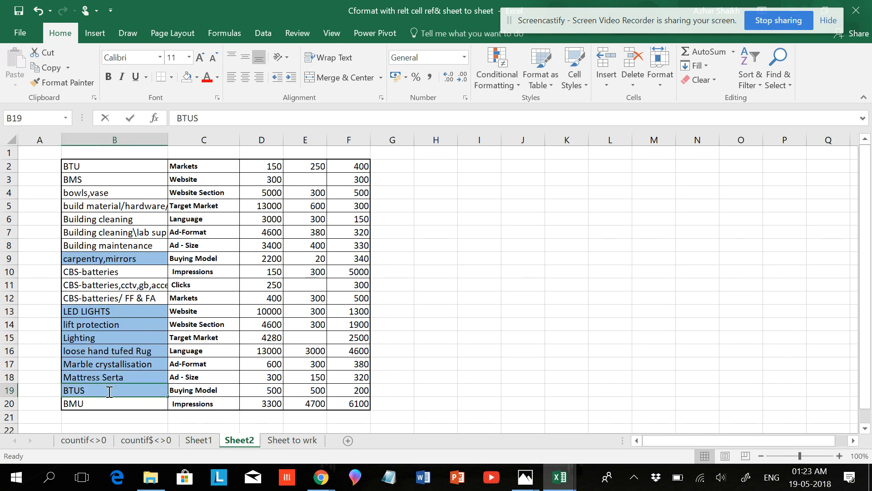
double_click(109, 391)
key(BackSpace)
click(45, 400)
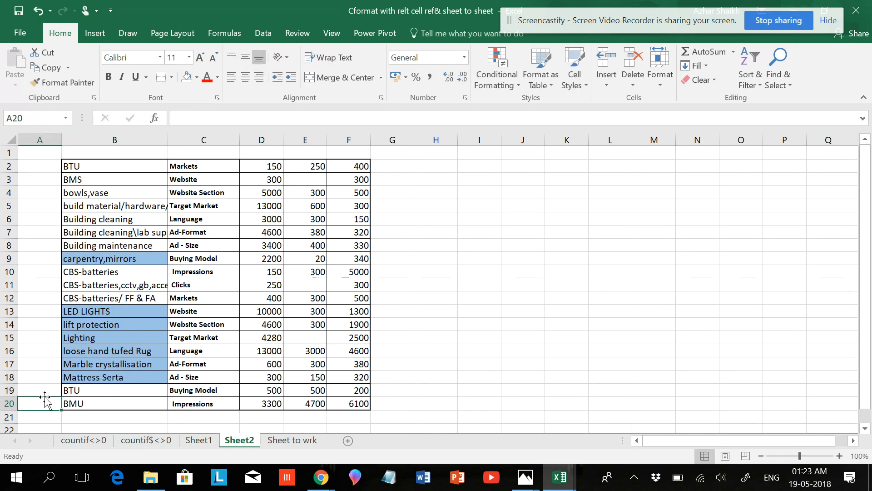
- Compare the BTU entries and the highlighting of the column B lists on Sheet1 and Sheet2
click(187, 441)
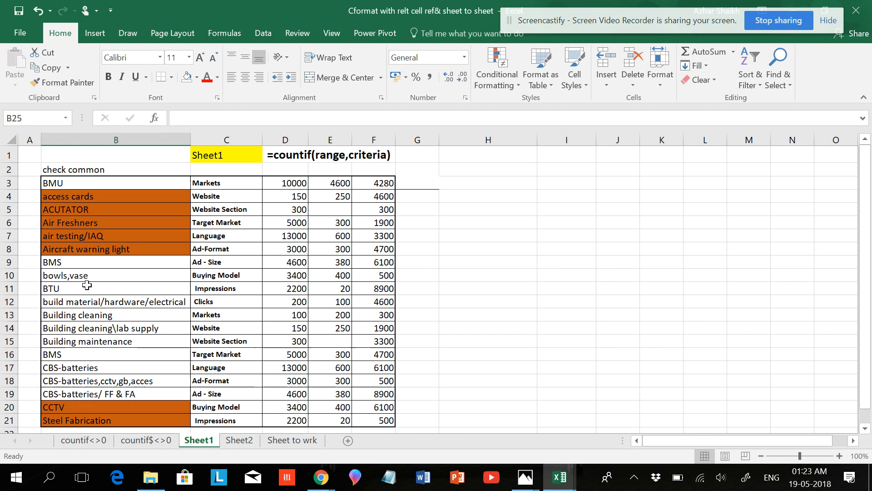
click(44, 290)
key(Down)
key(Down)
key(Down)
key(Down)
key(Down)
key(Down)
key(Down)
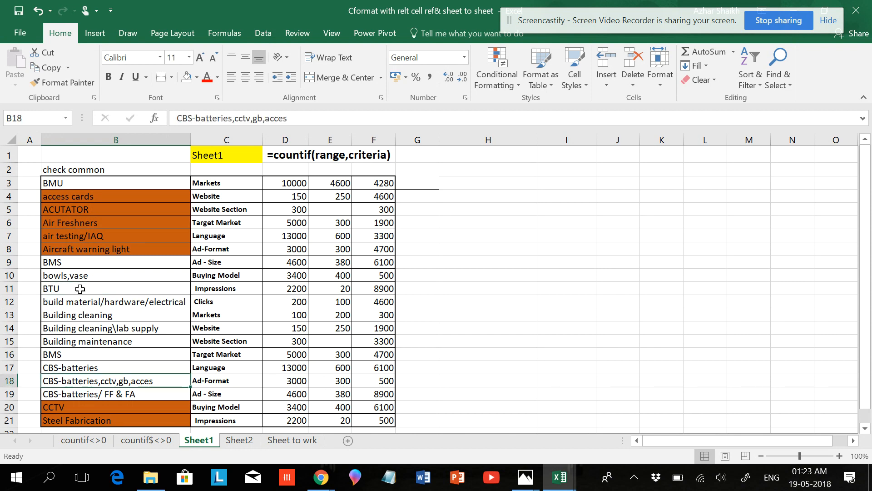
click(75, 288)
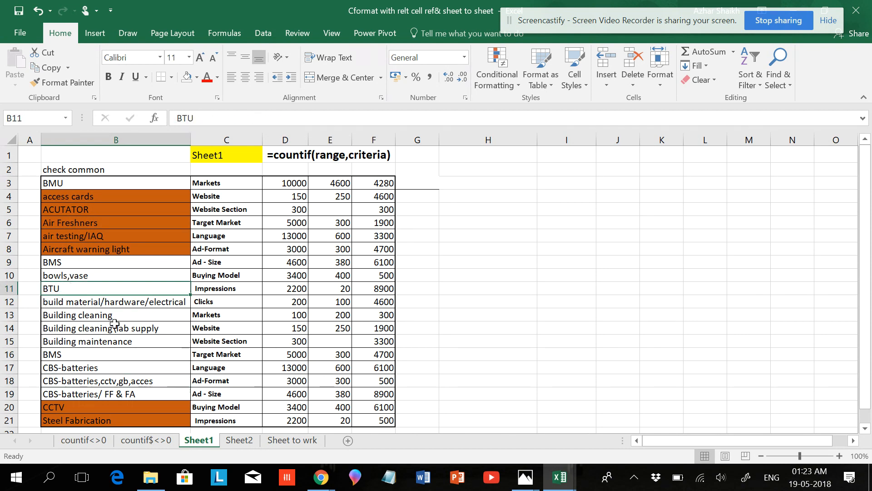
click(239, 439)
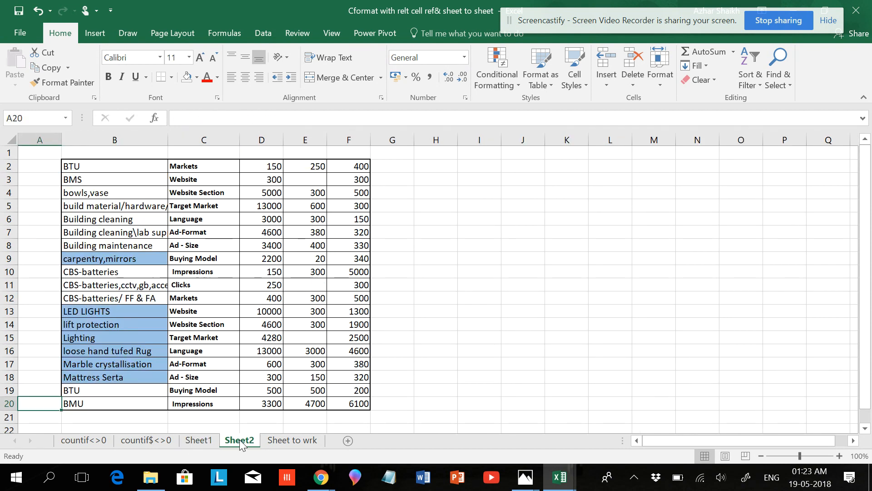
click(117, 389)
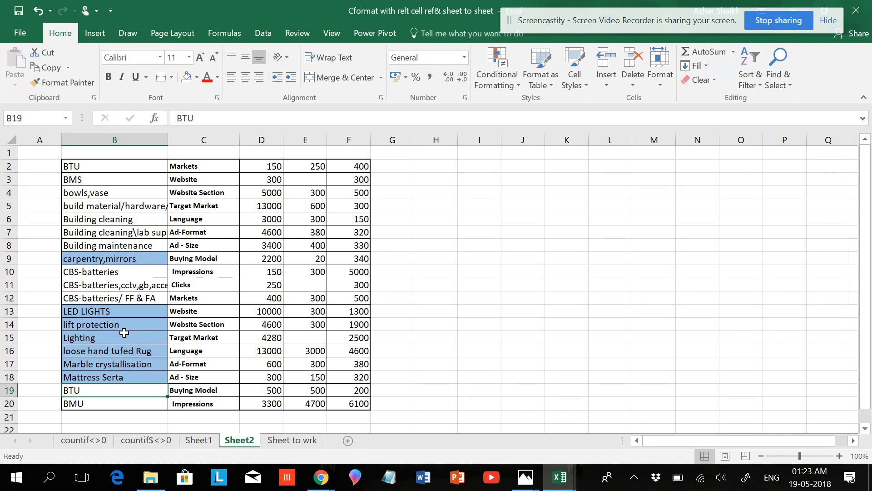
click(199, 440)
click(231, 440)
click(204, 440)
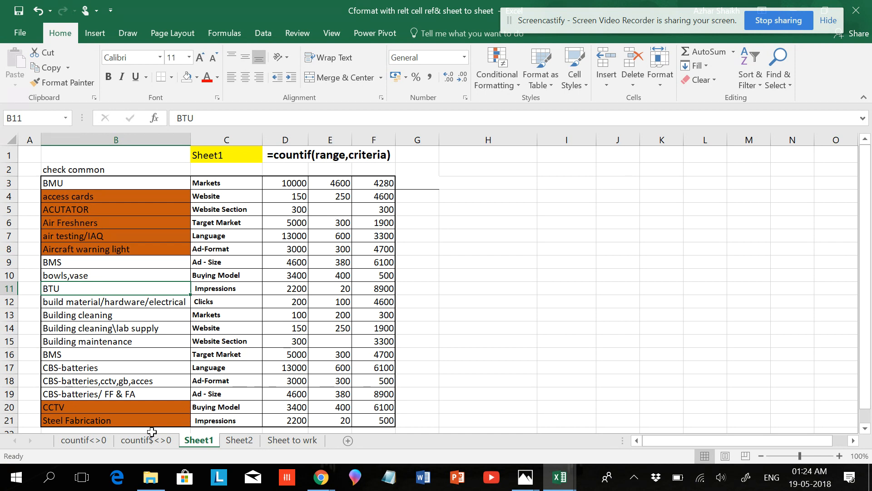
- Review the highlighting on the countif<>0 and countif$<>0 sheets and compare it with Sheet1 and Sheet2
click(102, 445)
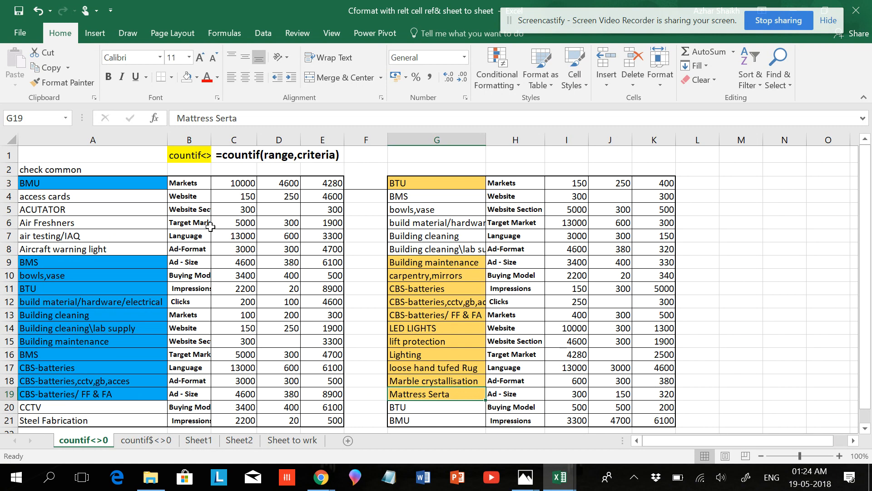
click(145, 442)
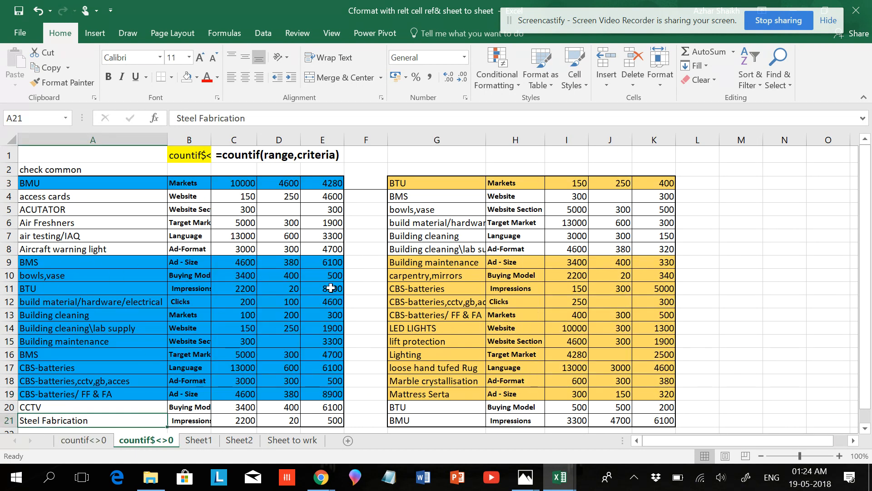
click(200, 441)
click(233, 442)
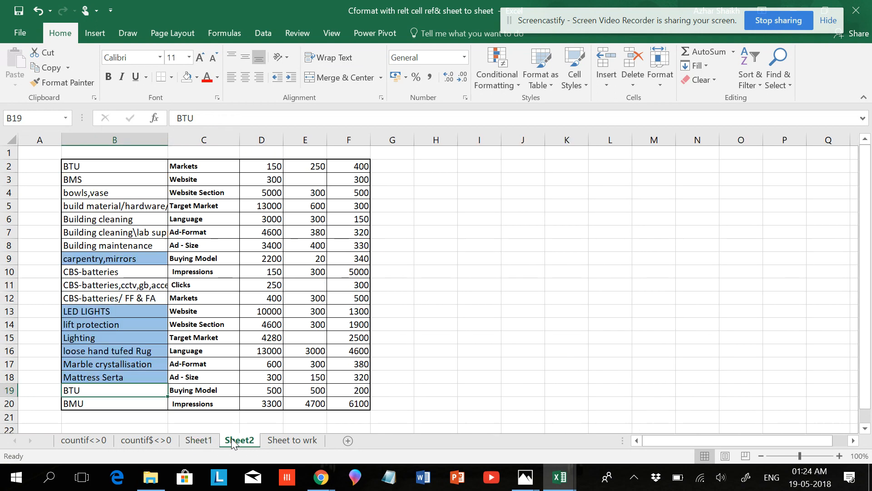
click(215, 440)
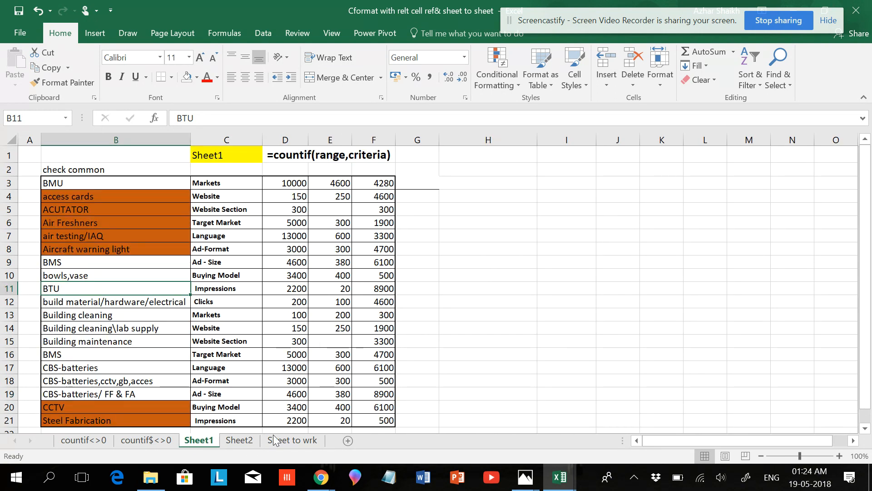
click(239, 441)
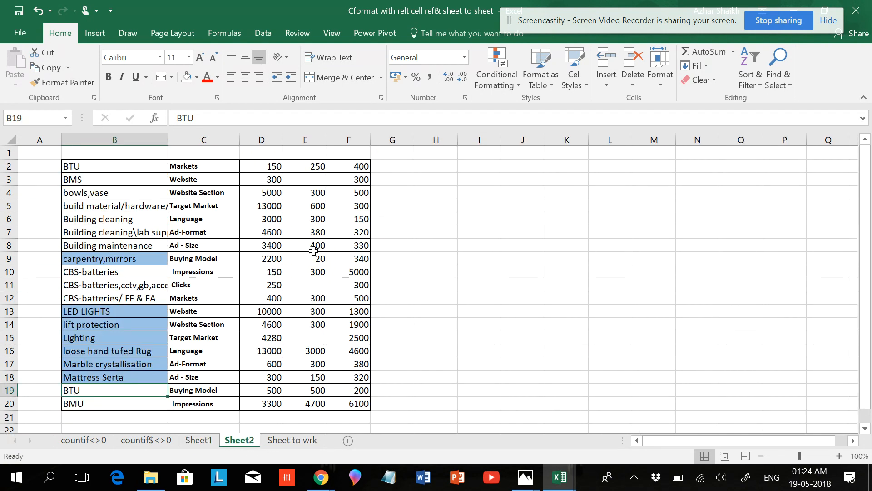